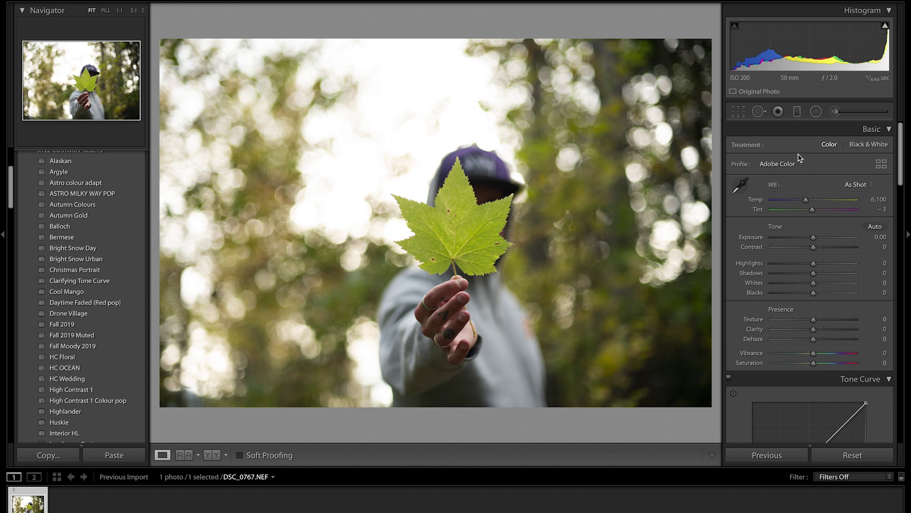
Set a custom white balance of Temp 6,500 and Tint +10 in the Basic panel
scroll(790, 237, down, 6)
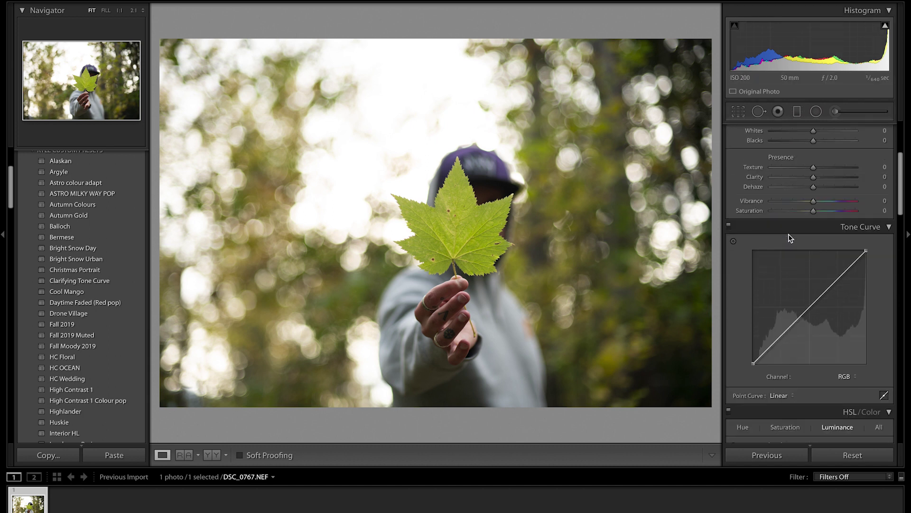
scroll(790, 238, down, 5)
scroll(791, 238, up, 11)
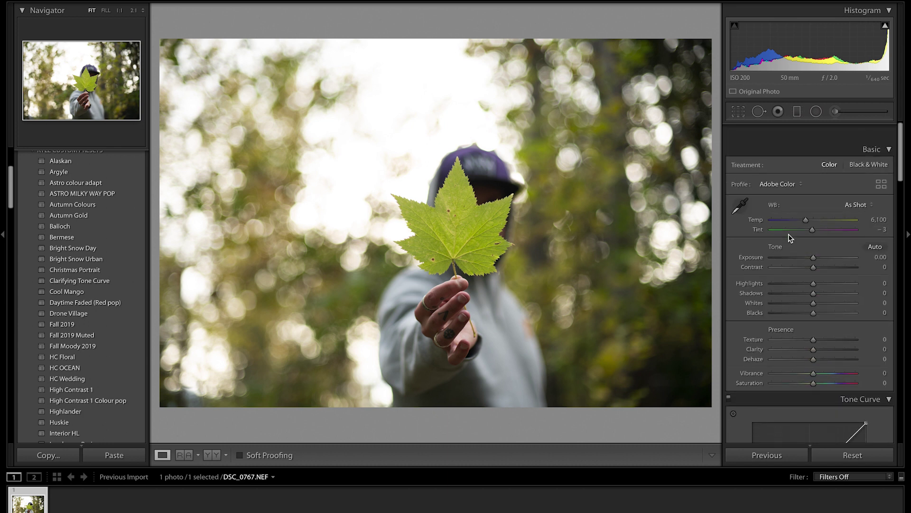
scroll(790, 237, down, 1)
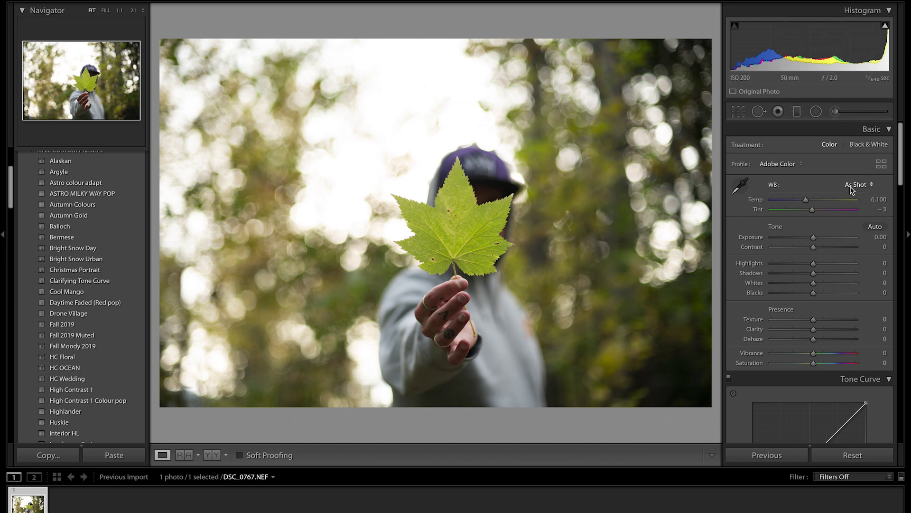
click(877, 199)
text(6,50)
text(0)
key(Return)
drag(813, 209, 816, 209)
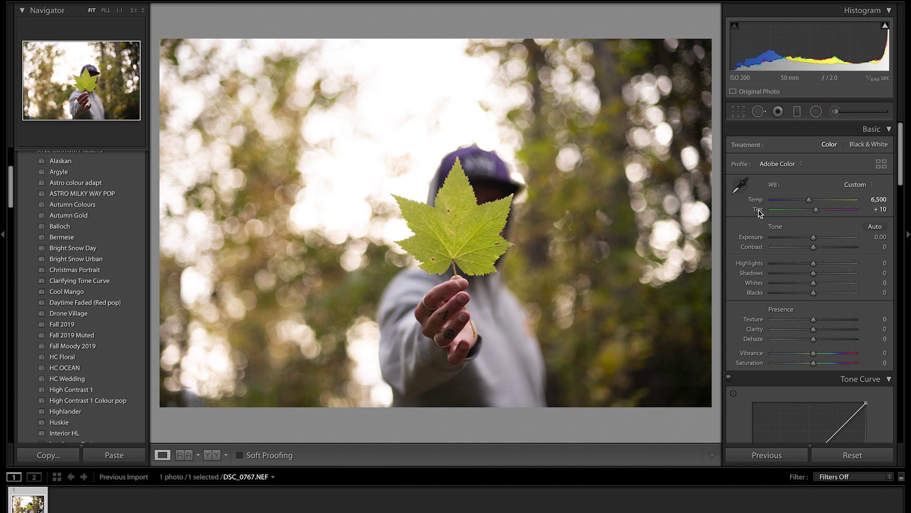
Set Contrast +17, Highlights -15, Shadows +36, Blacks -40, Clarity +23 and Vibrance -11
scroll(811, 235, down, 2)
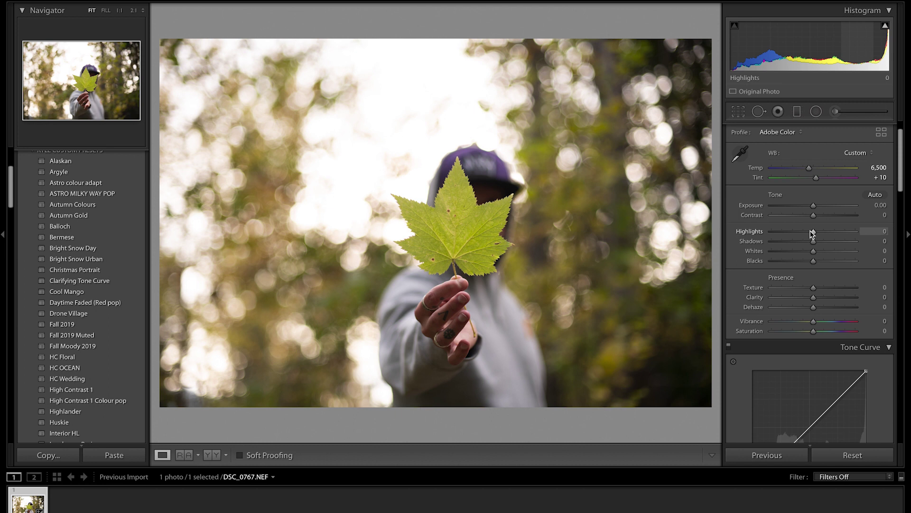
drag(813, 208, 804, 185)
scroll(813, 200, down, 2)
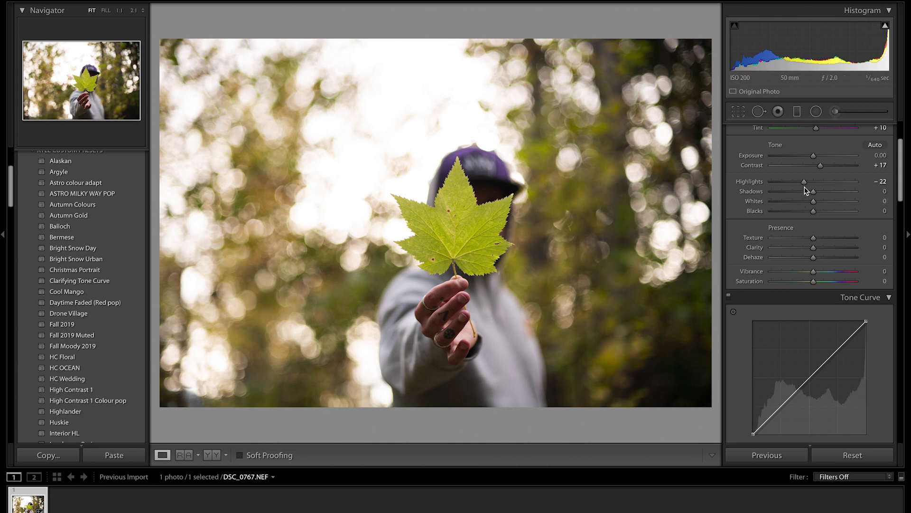
drag(804, 182, 808, 183)
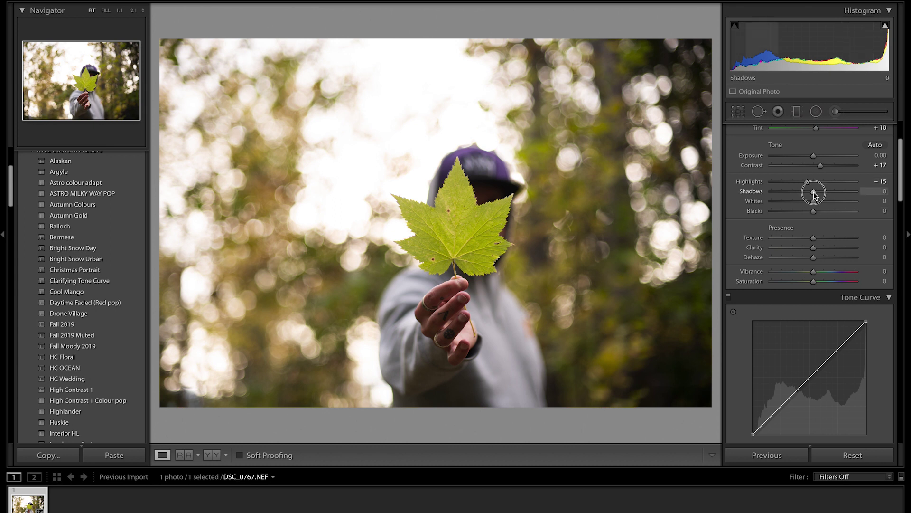
drag(813, 191, 797, 213)
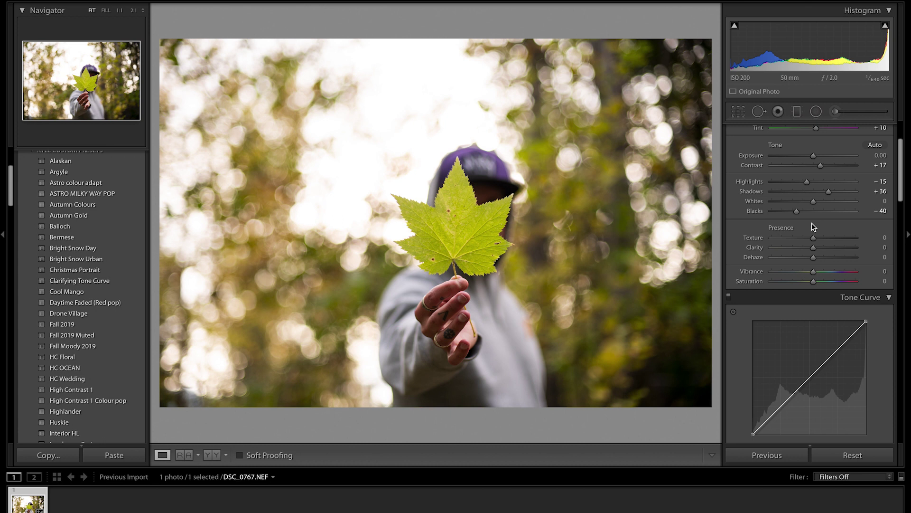
scroll(813, 226, down, 1)
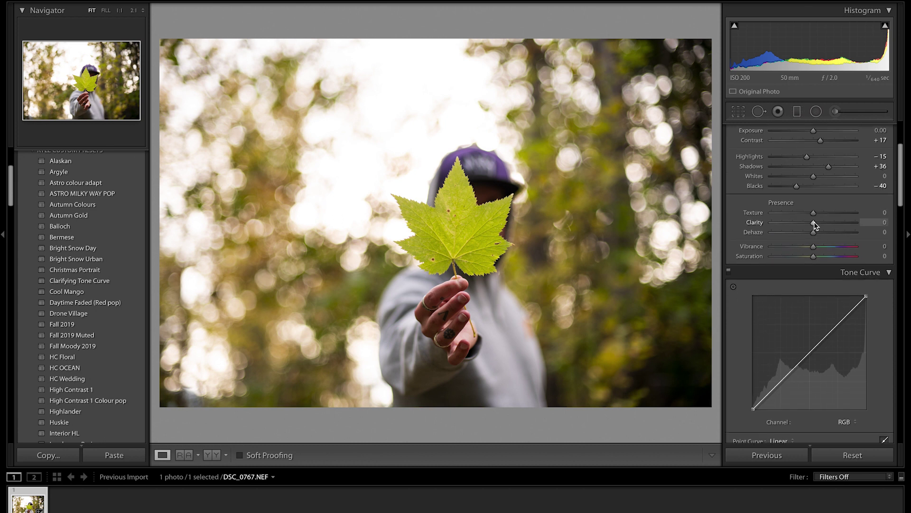
mouse_move(814, 222)
mouse_down()
mouse_move(824, 226)
mouse_move(809, 214)
mouse_up()
scroll(823, 226, down, 1)
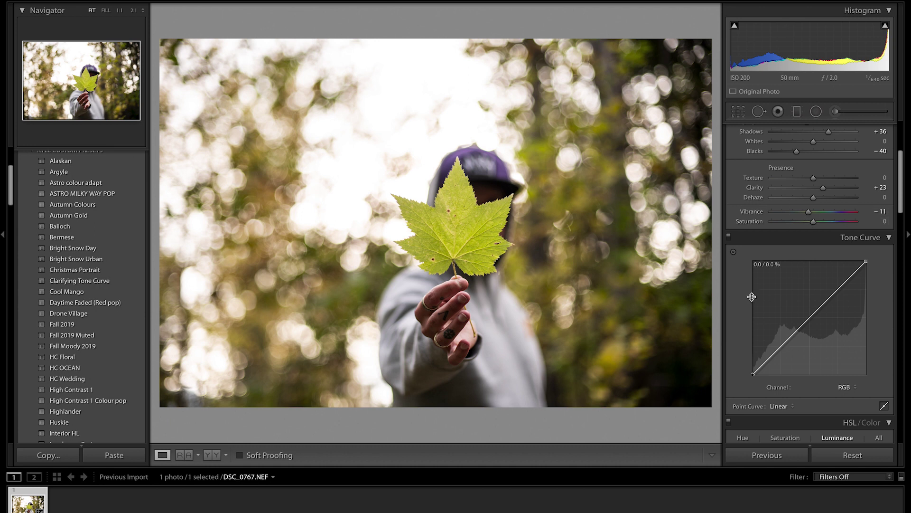
Add RGB curve points at about 25%, 50% and 75% for an S-shape, and lift the black endpoint slightly
scroll(760, 284, down, 3)
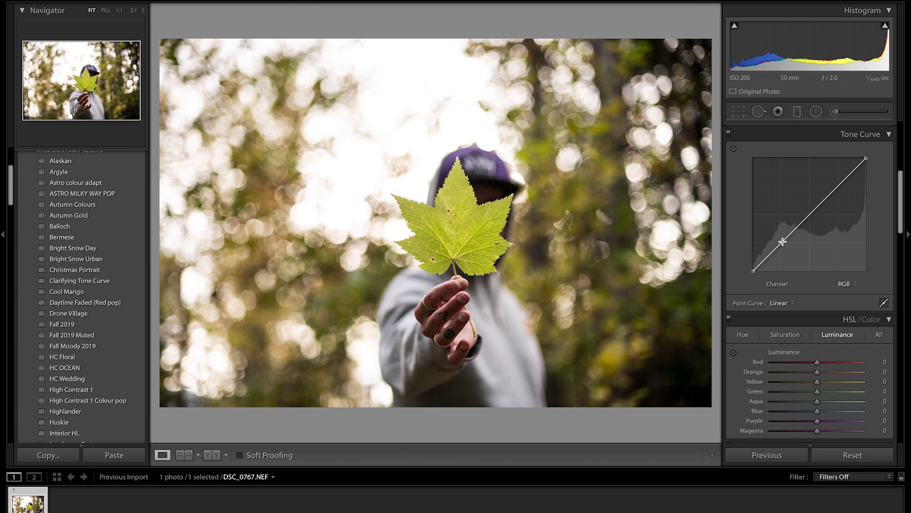
drag(781, 242, 780, 246)
drag(810, 216, 810, 216)
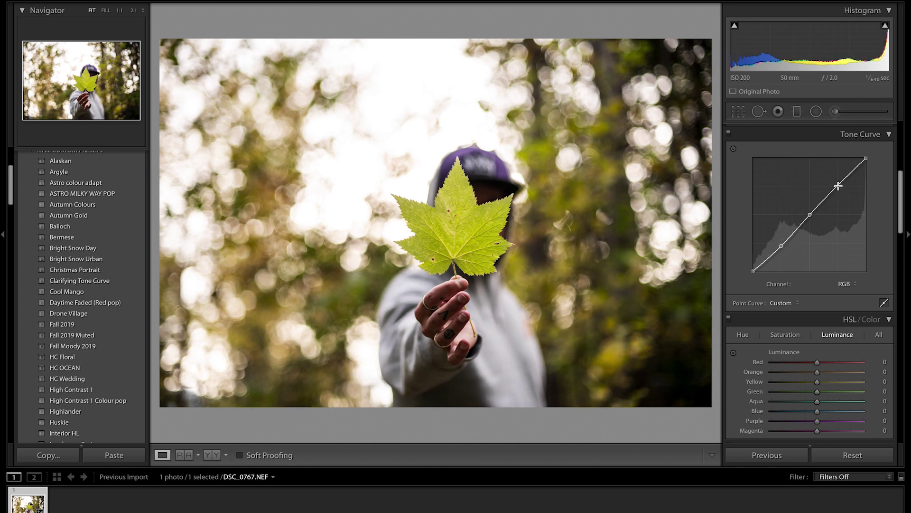
drag(837, 186, 840, 185)
drag(753, 270, 751, 268)
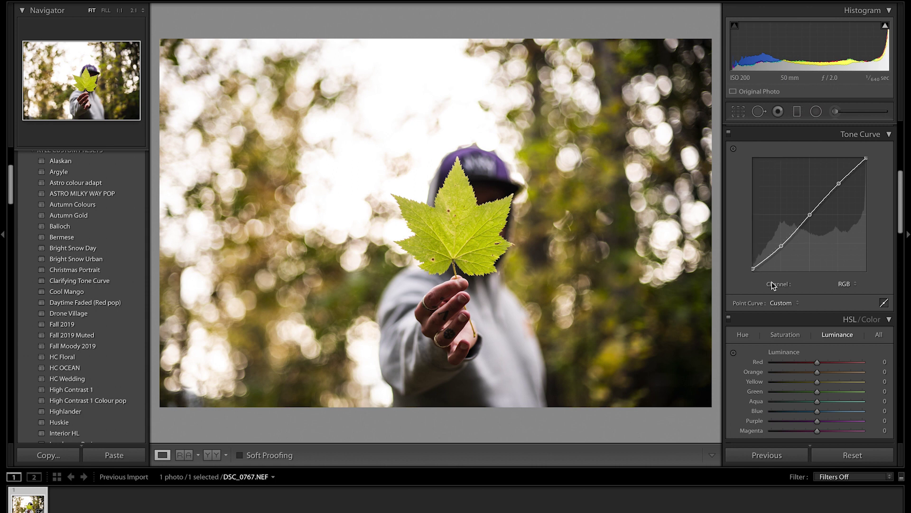
scroll(772, 284, down, 2)
scroll(798, 203, up, 4)
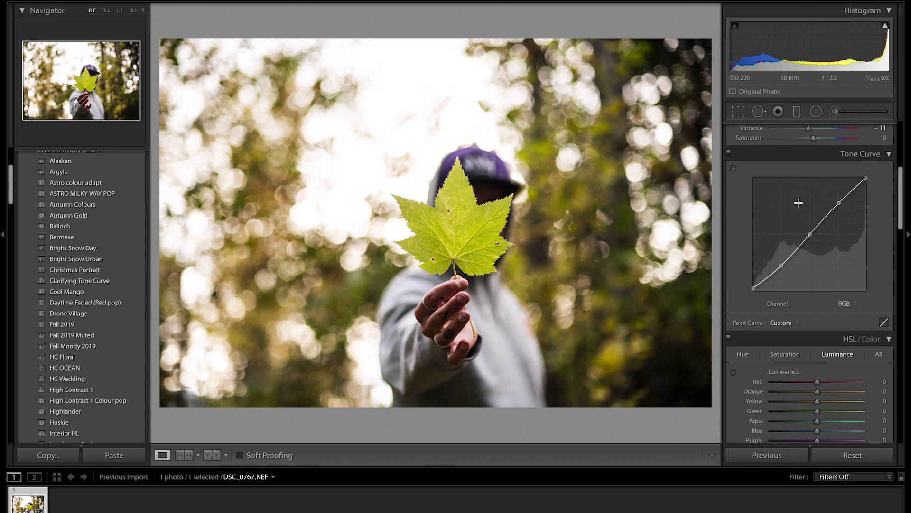
Switch the Tone Curve to the Red channel and add shadow, midtone and highlight points
click(844, 304)
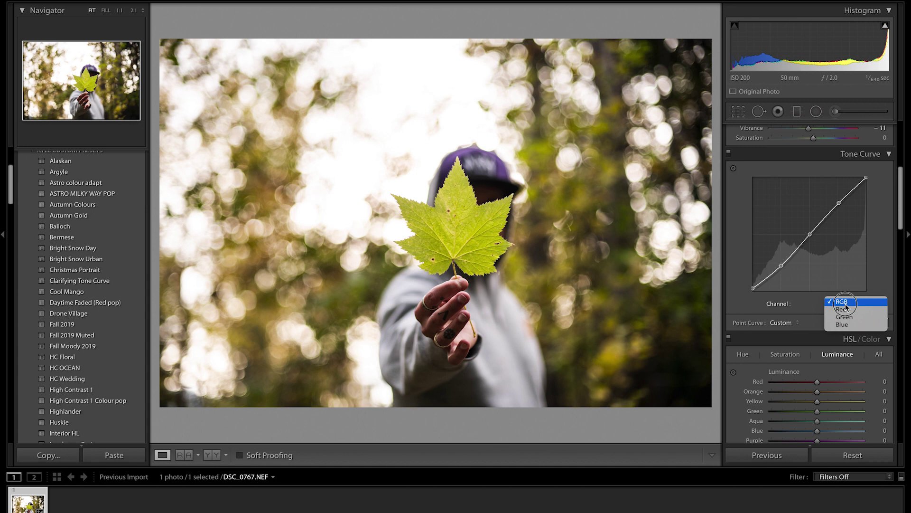
click(844, 304)
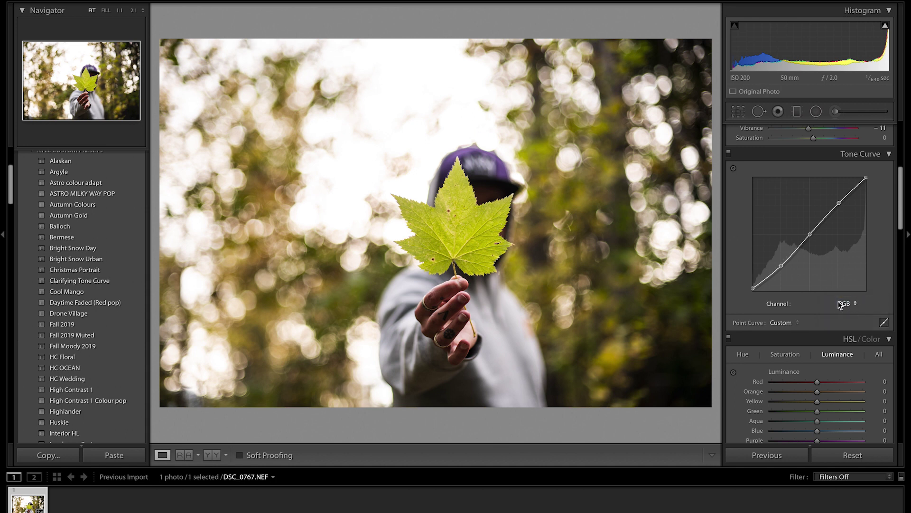
click(844, 304)
click(843, 306)
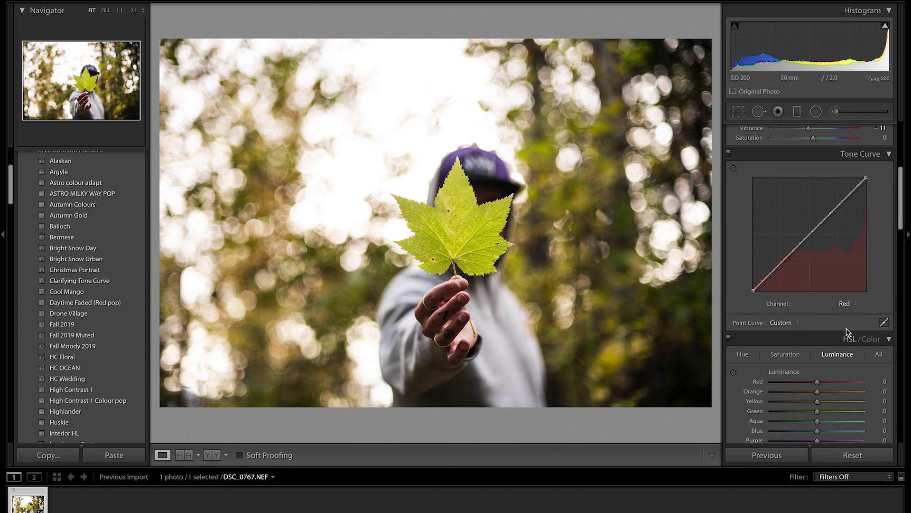
click(780, 264)
drag(781, 264, 781, 266)
drag(811, 240, 811, 233)
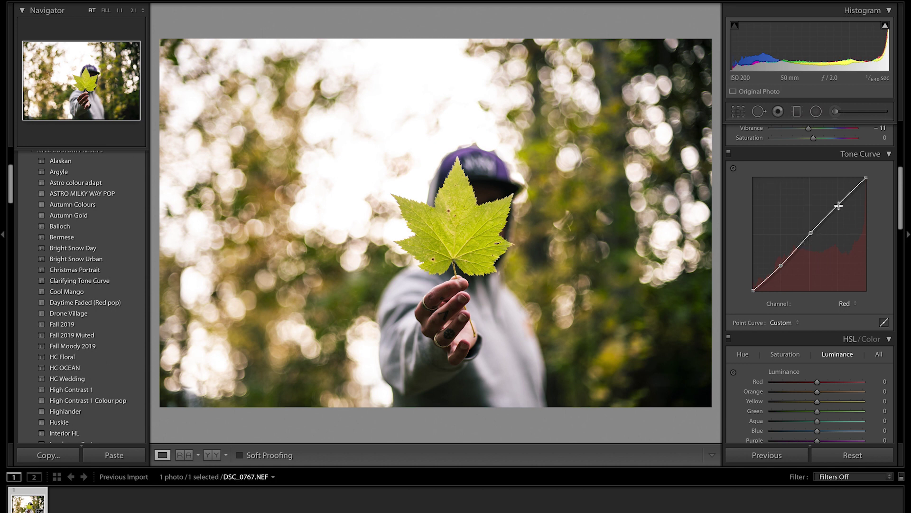
drag(838, 205, 838, 210)
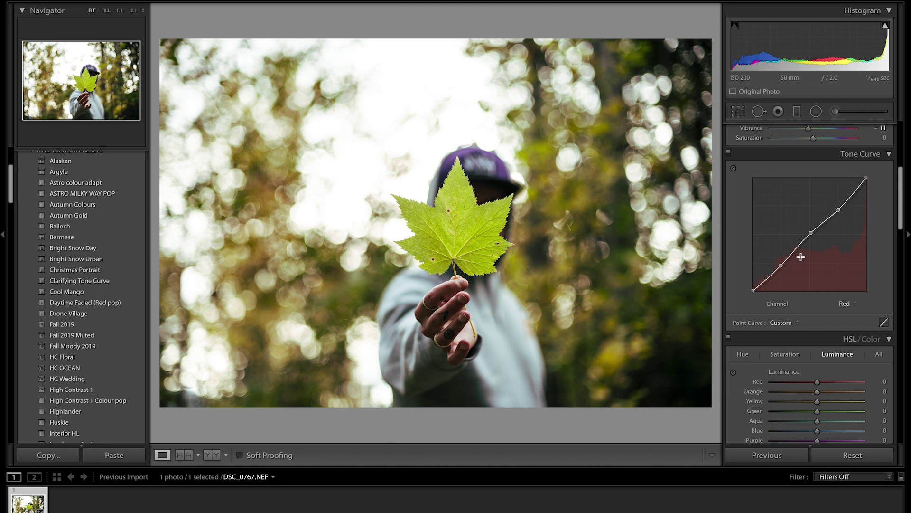
Fine-tune the red curve's shadow point and return the curve channel to RGB
drag(782, 265, 781, 267)
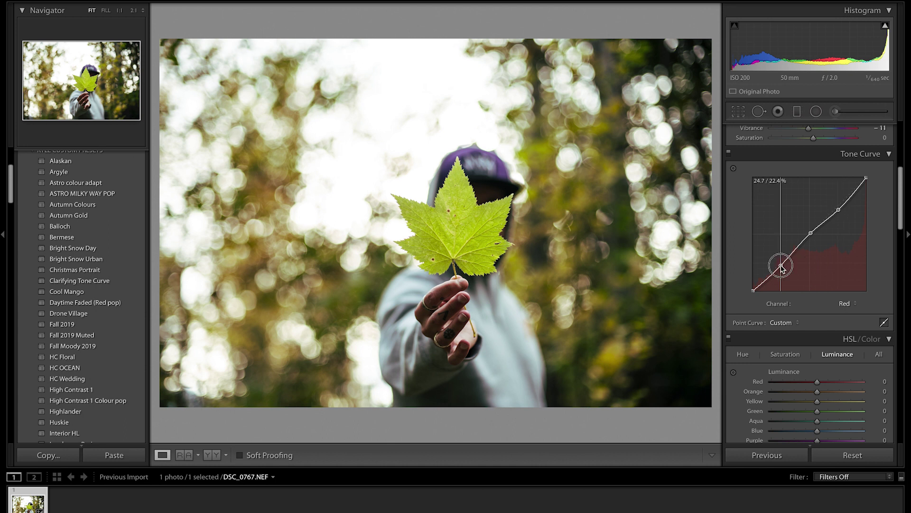
drag(782, 268, 780, 266)
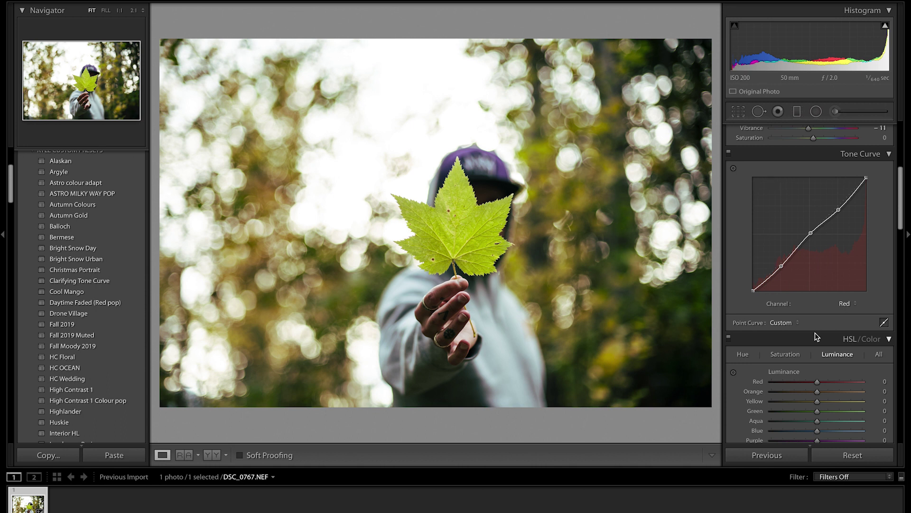
click(845, 303)
click(843, 296)
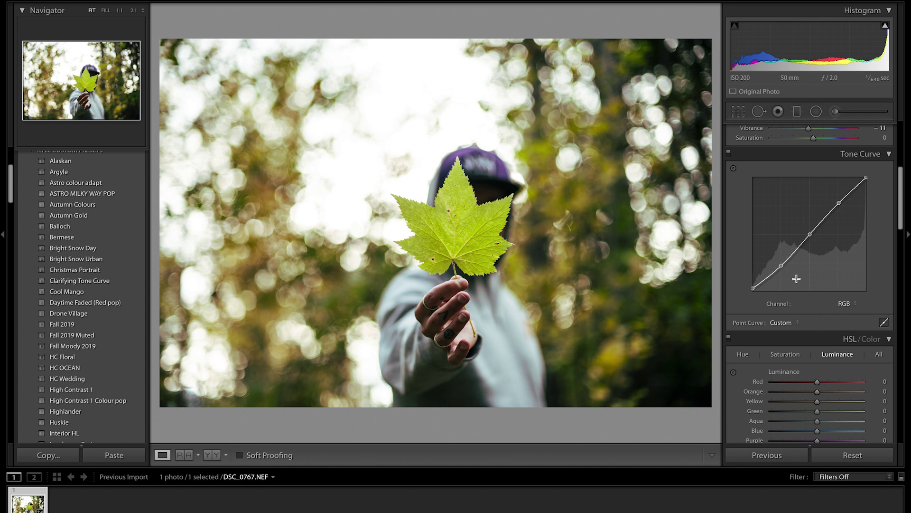
Set HSL hue values to Red +11, Orange -60, Yellow -81 and Green -65
scroll(740, 281, down, 3)
click(743, 226)
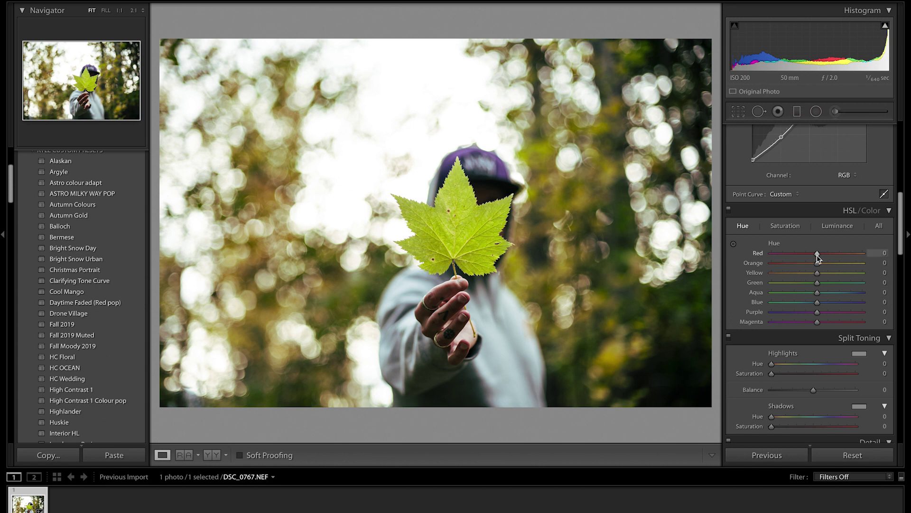
drag(817, 258, 782, 280)
click(817, 274)
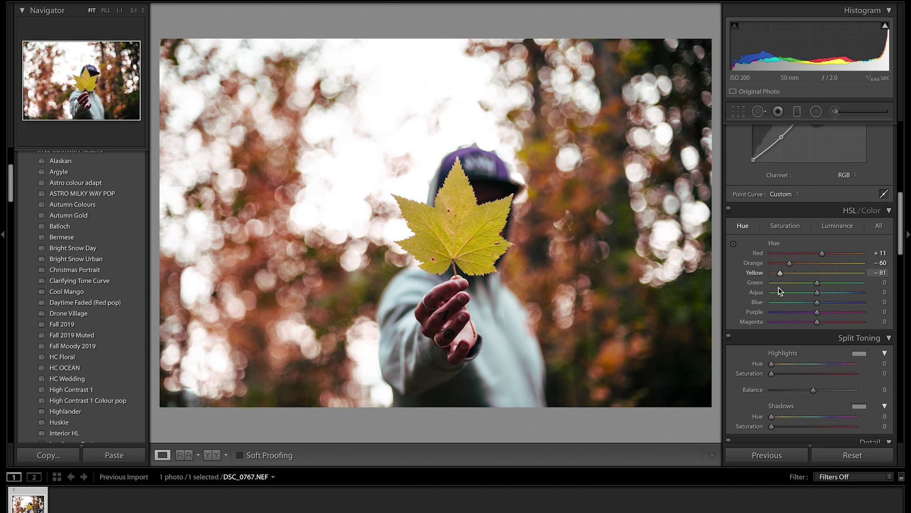
click(818, 284)
drag(818, 283, 788, 287)
Lower HSL saturation for Orange slightly, Green strongly, and Aqua and Blue
click(794, 227)
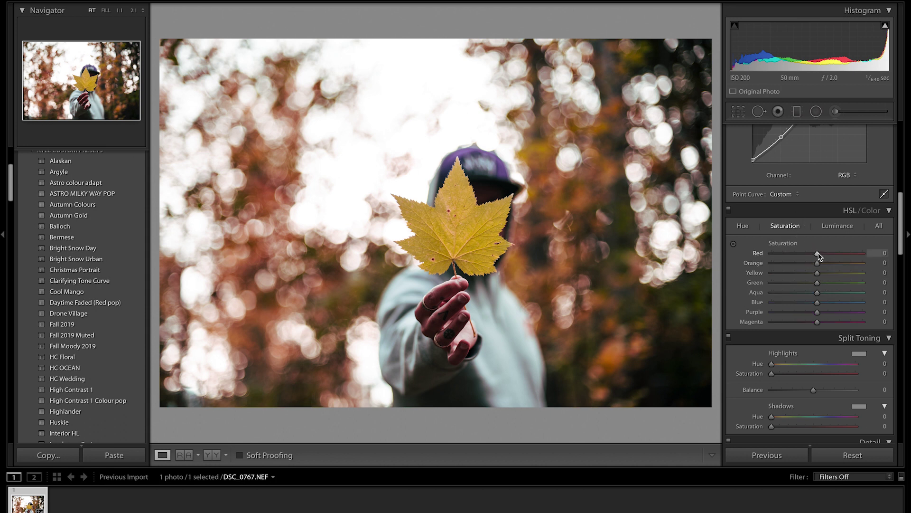
drag(817, 263, 818, 276)
click(817, 281)
drag(817, 283, 795, 286)
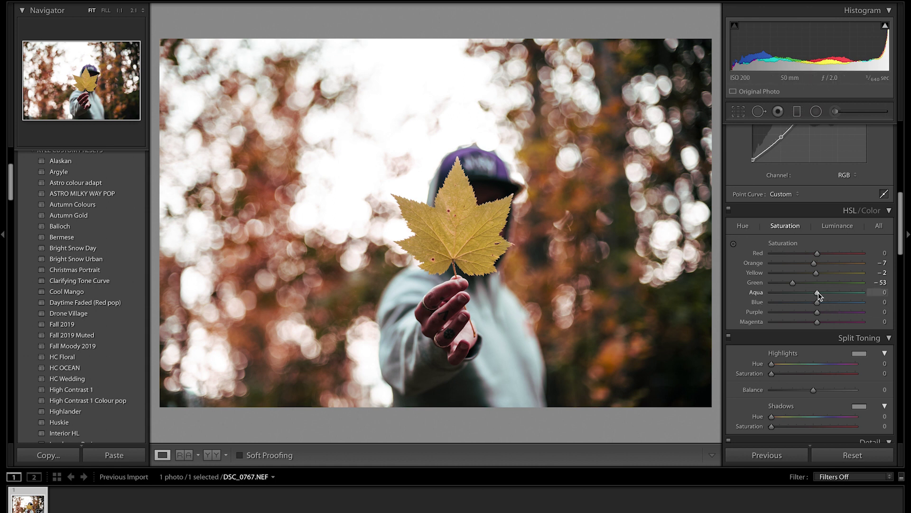
mouse_move(818, 294)
mouse_down()
mouse_move(809, 293)
mouse_move(806, 312)
mouse_move(809, 295)
mouse_up()
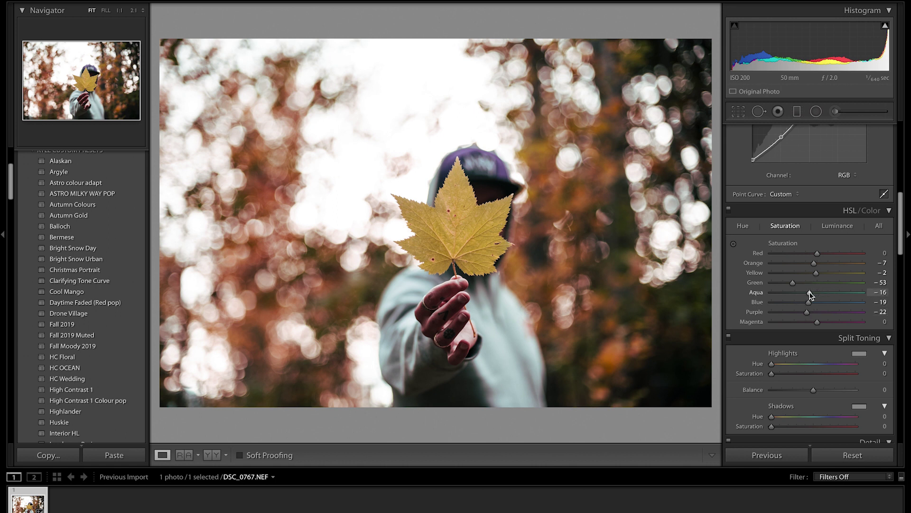
Set HSL luminance to Orange -4 and Yellow +3
click(839, 226)
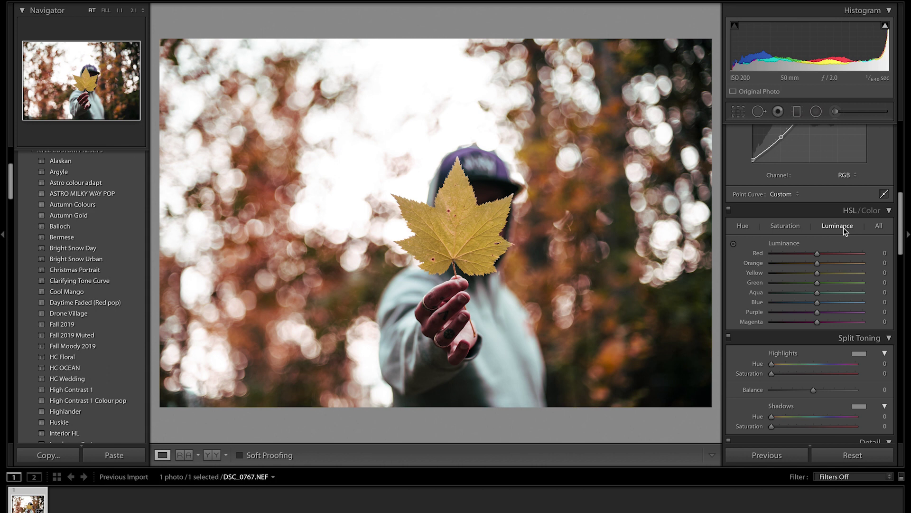
drag(818, 264, 818, 277)
click(817, 274)
scroll(817, 264, down, 2)
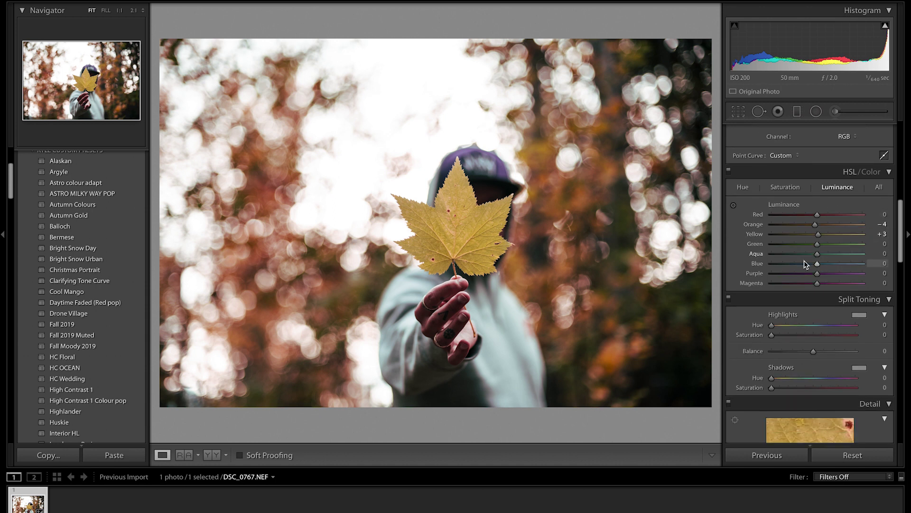
scroll(829, 245, down, 3)
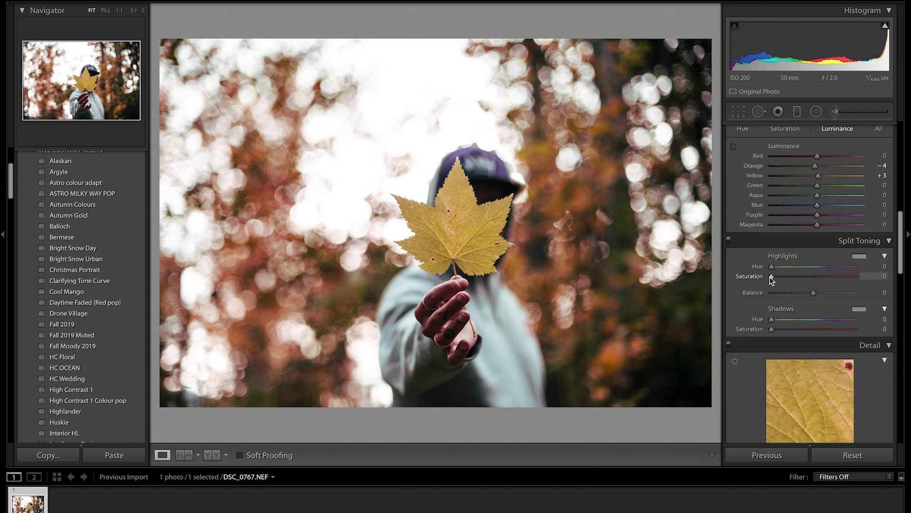
Tint the split-toning highlights at hue 36 with saturation 49
drag(771, 277, 815, 280)
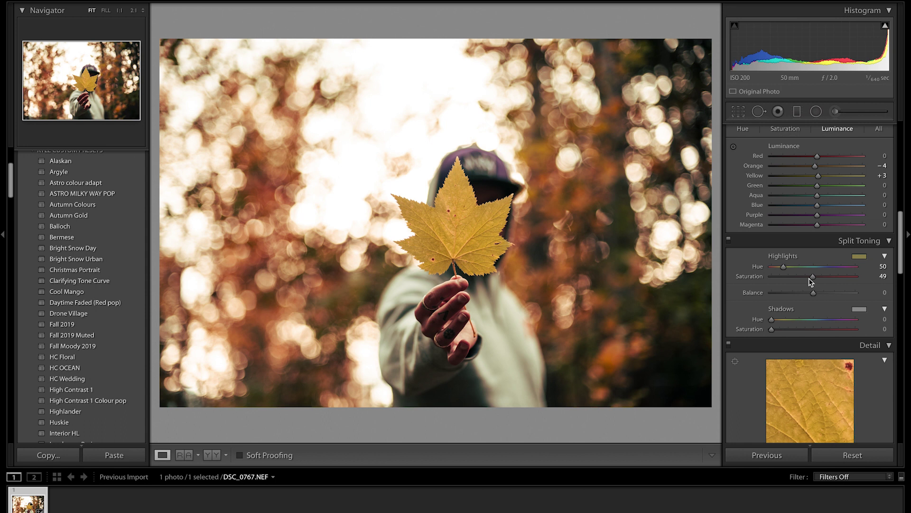
drag(785, 269, 780, 269)
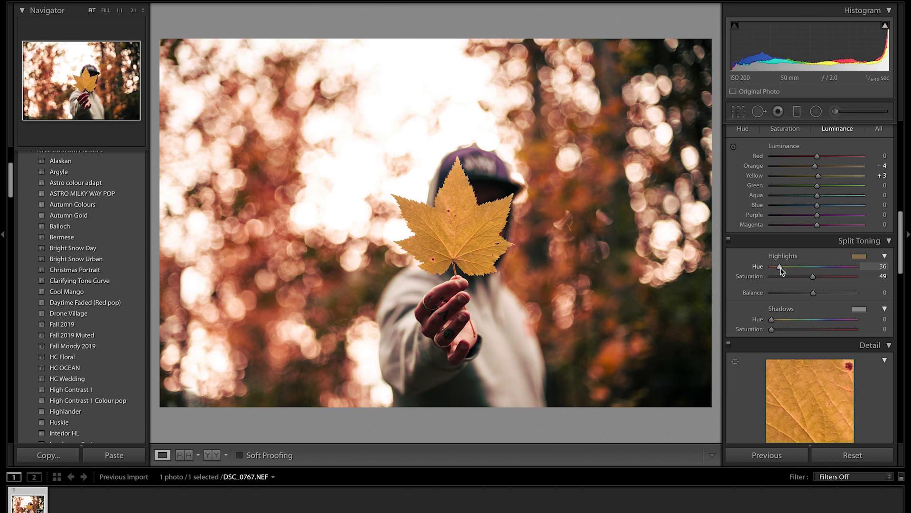
Tick Remove Chromatic Aberration in Lens Corrections, then move down to the Calibration panel
scroll(790, 280, down, 3)
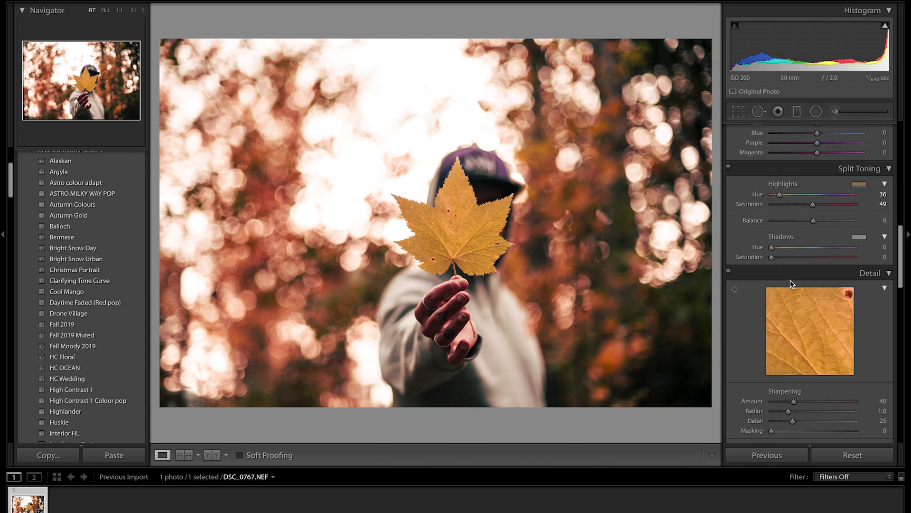
scroll(769, 315, down, 4)
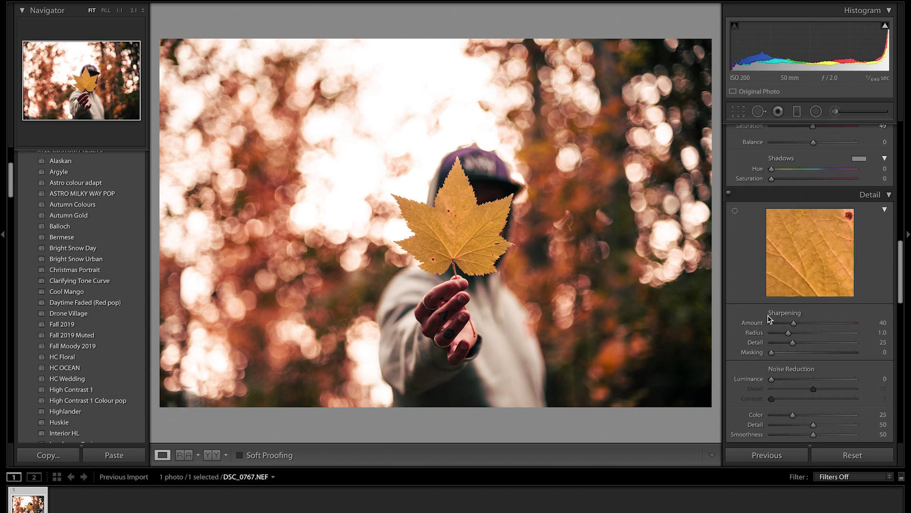
scroll(783, 327, down, 2)
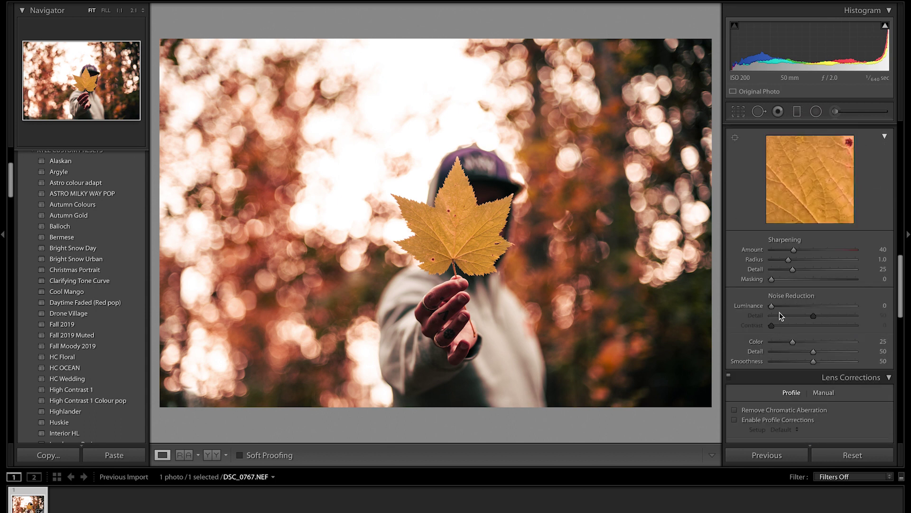
scroll(780, 316, down, 2)
scroll(781, 315, down, 3)
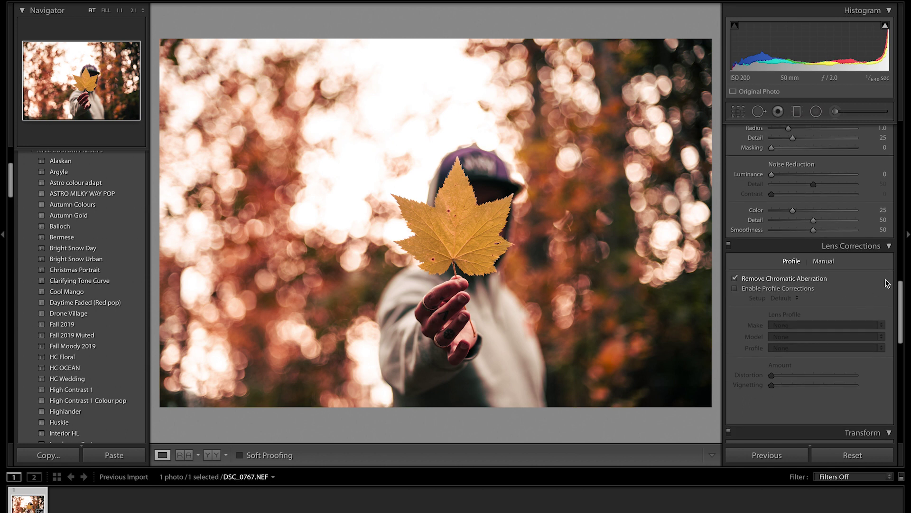
click(734, 278)
scroll(755, 328, down, 6)
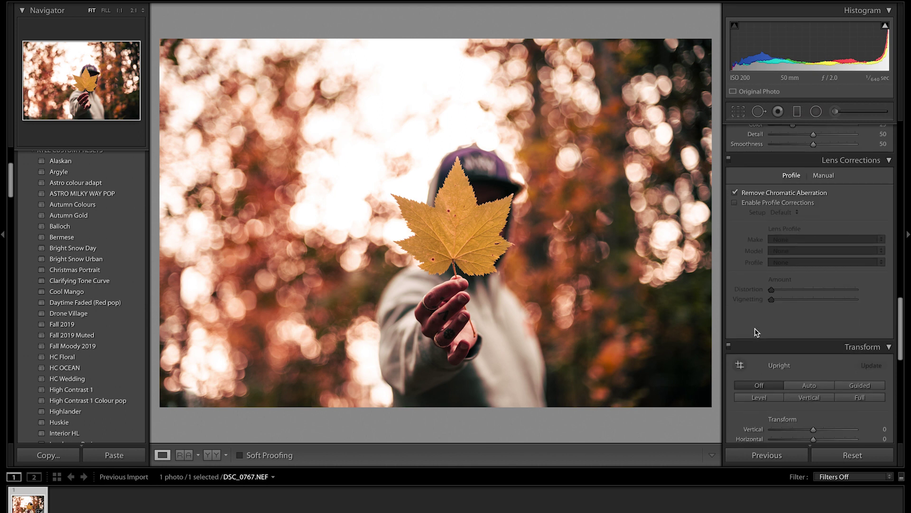
scroll(755, 328, down, 6)
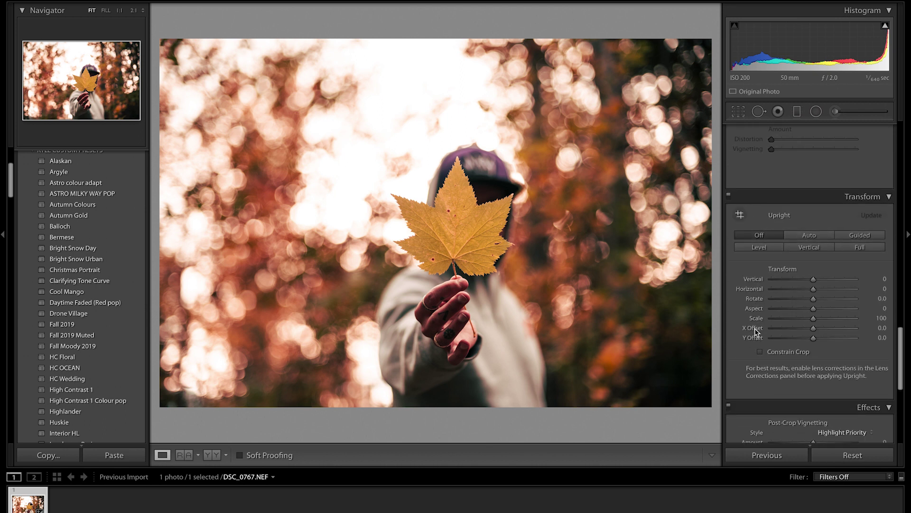
scroll(755, 328, down, 3)
scroll(756, 331, down, 5)
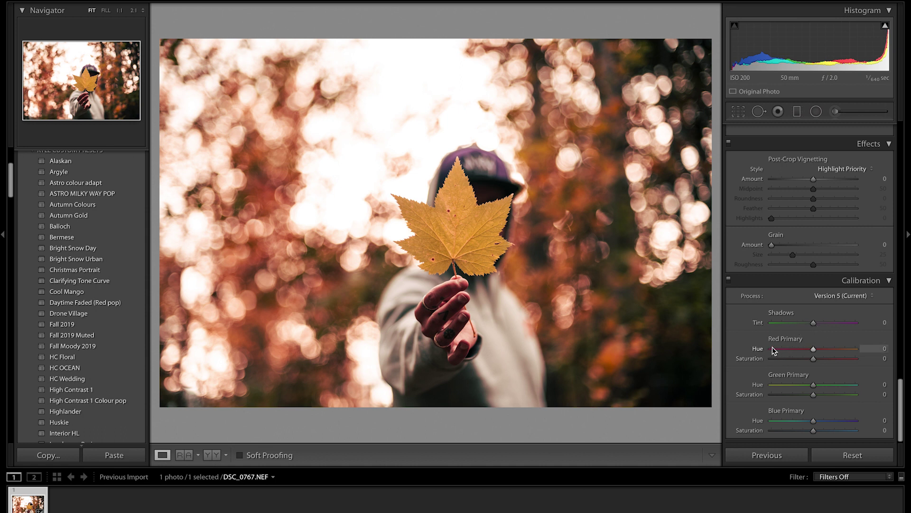
Set Red Primary hue +58 / saturation -35, Green hue -79 / saturation -17, Blue hue -15
mouse_move(809, 349)
mouse_down()
mouse_move(837, 351)
mouse_move(800, 363)
mouse_up()
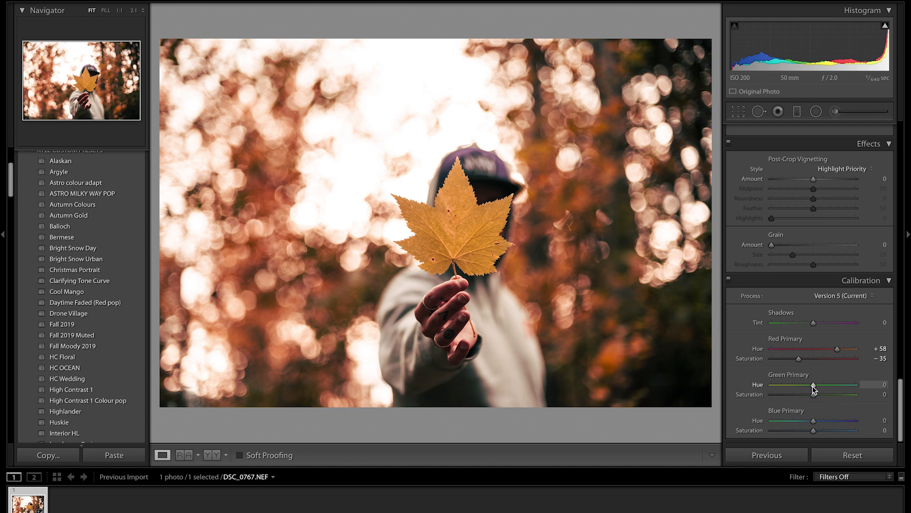
mouse_move(814, 388)
mouse_down()
mouse_move(779, 389)
mouse_move(807, 399)
mouse_up()
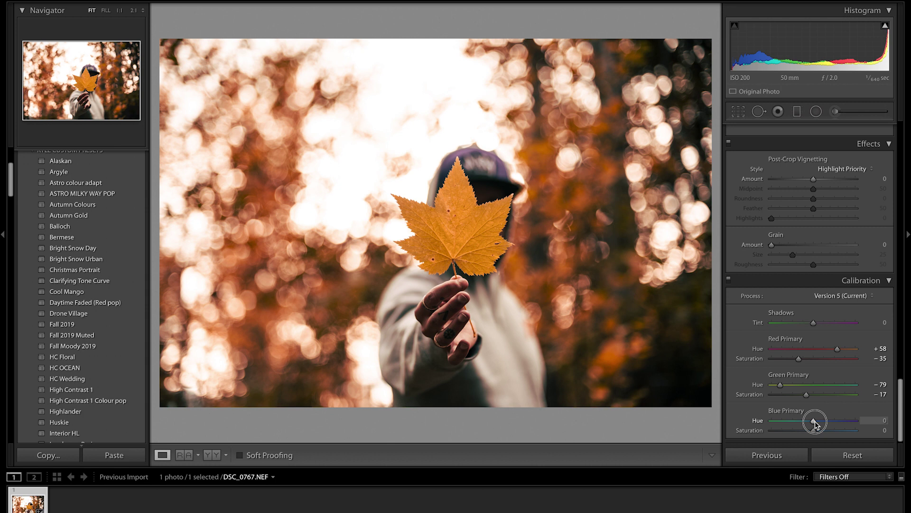
drag(815, 424, 809, 420)
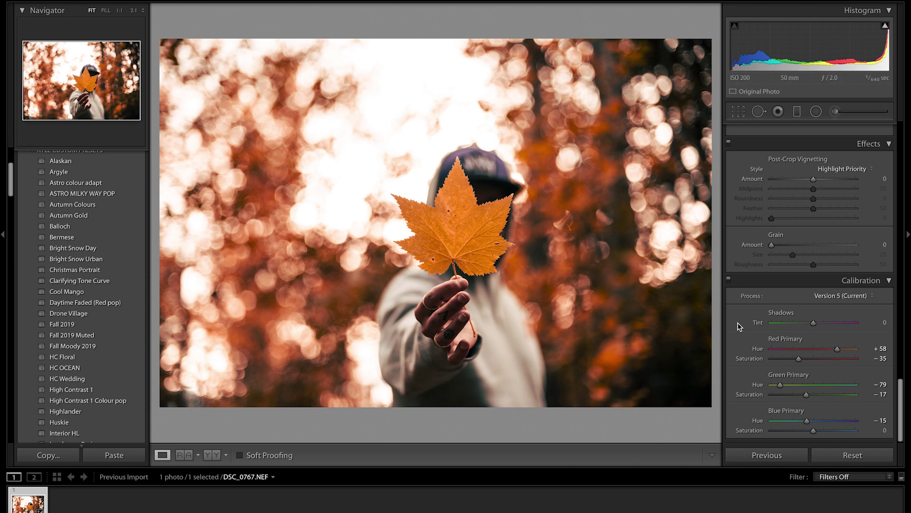
key(backslash)
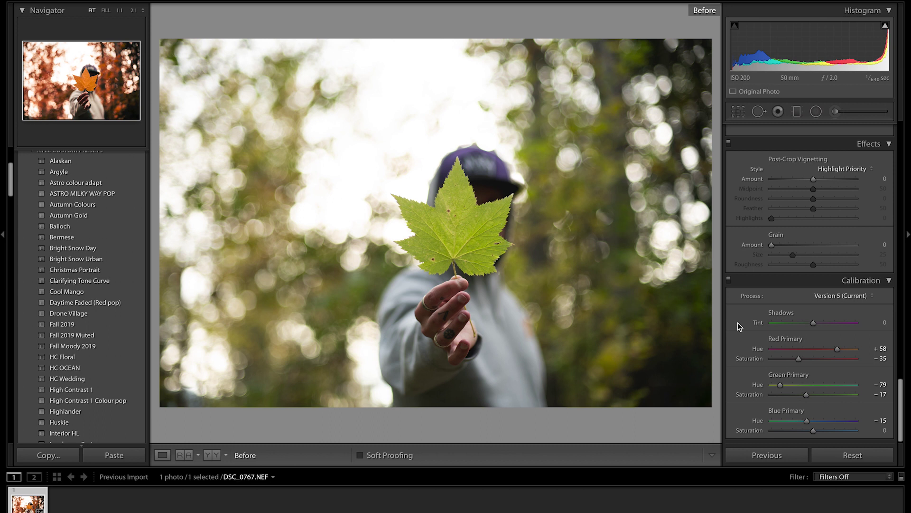
key(backslash)
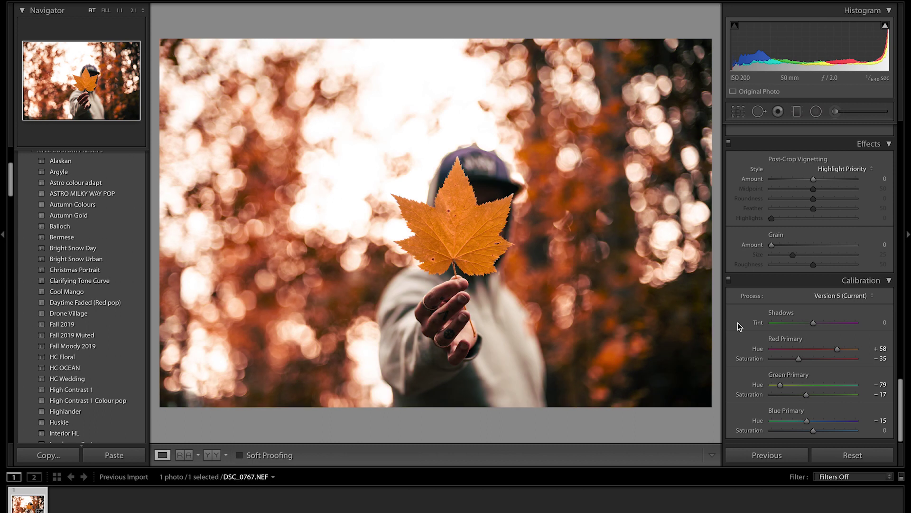
scroll(807, 280, up, 6)
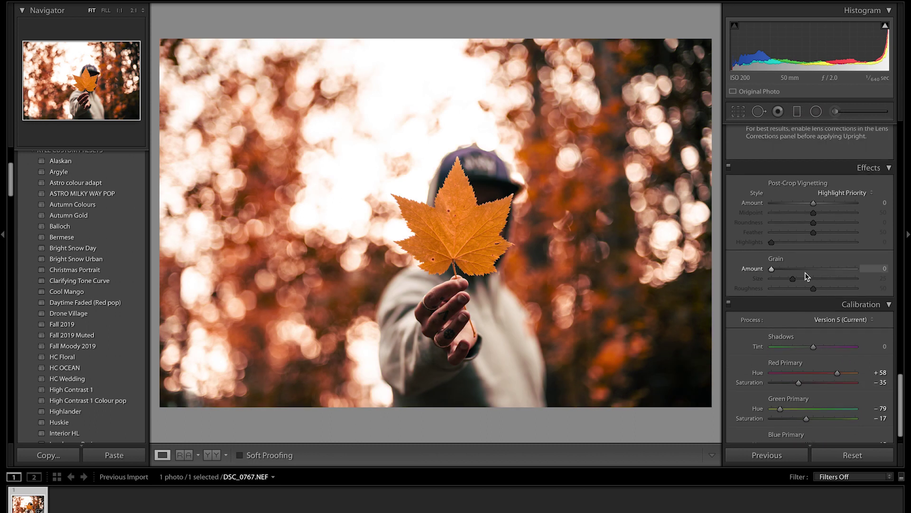
scroll(807, 277, up, 15)
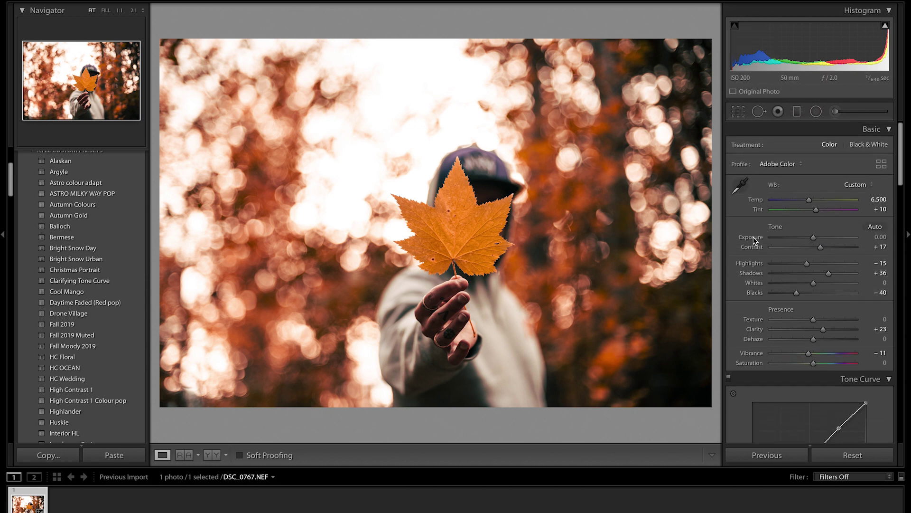
Drop exposure to -0.25, then zoom to 2:1 and pan around the leaf, stem and hand
drag(815, 241, 813, 241)
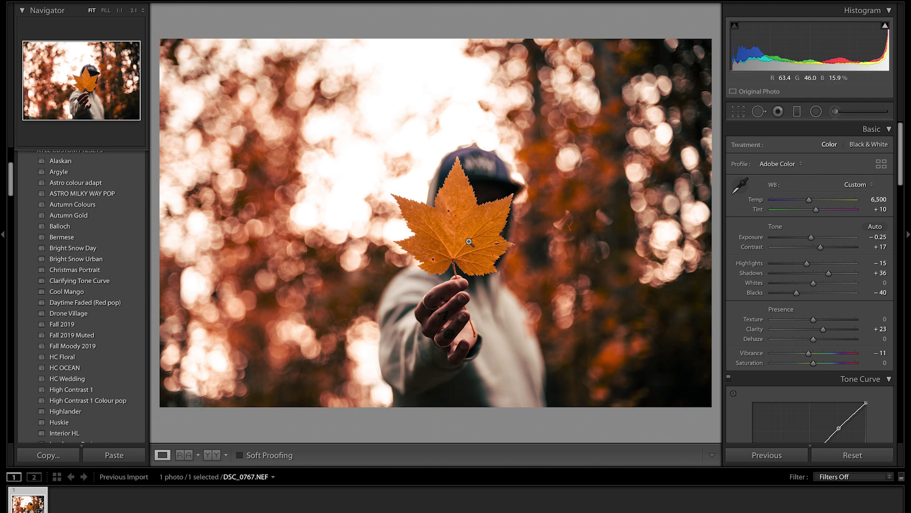
click(436, 218)
drag(538, 264, 460, 157)
drag(380, 307, 364, 252)
drag(426, 119, 366, 311)
drag(453, 263, 472, 262)
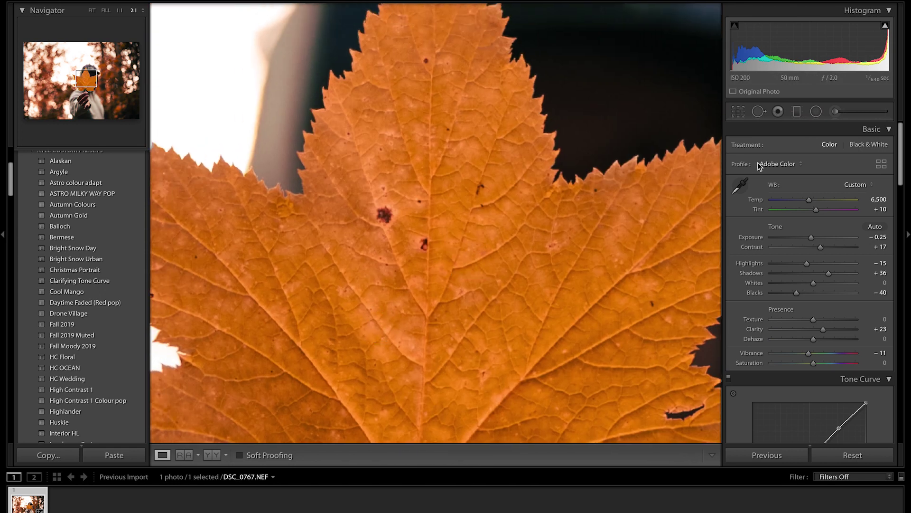
Heal three dark spots on the upper leaf, taking each source from nearby clean leaf
click(758, 112)
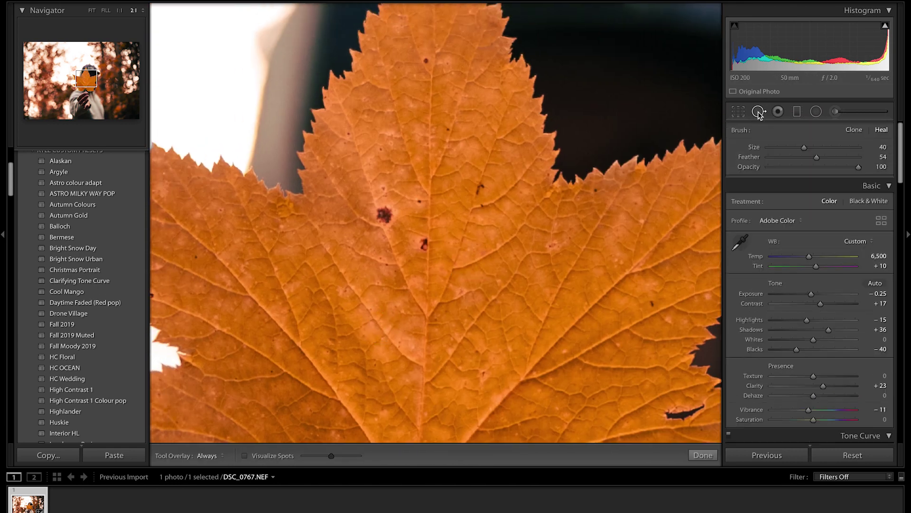
click(382, 215)
mouse_move(318, 174)
mouse_down()
mouse_move(315, 162)
mouse_move(363, 157)
mouse_up()
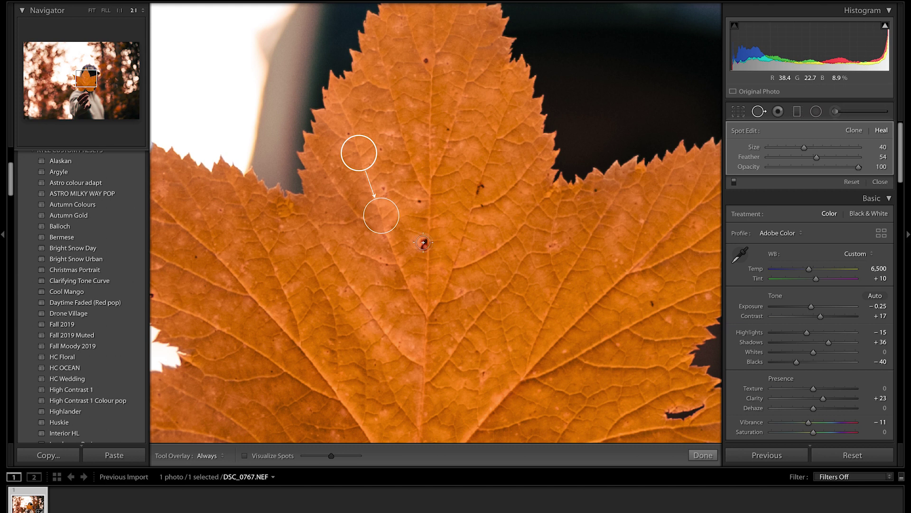
click(423, 242)
mouse_move(321, 323)
mouse_down()
mouse_move(401, 271)
mouse_move(391, 269)
mouse_up()
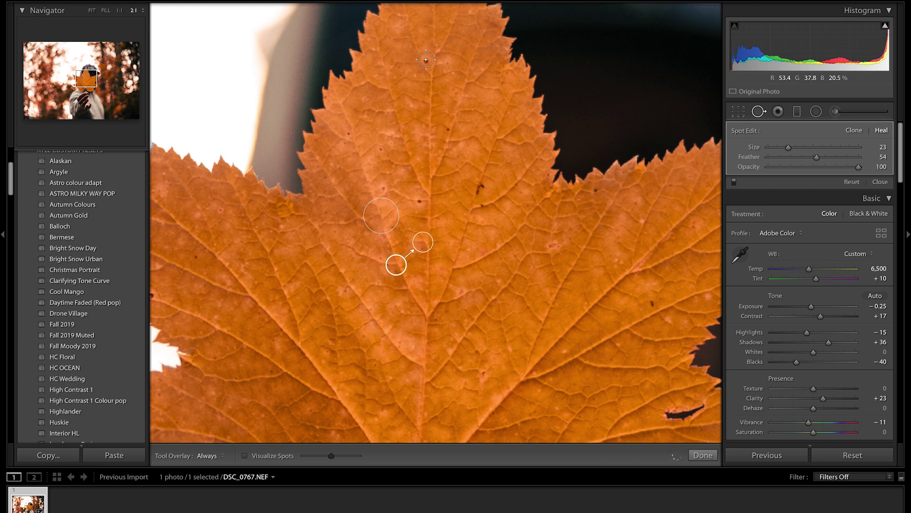
click(426, 59)
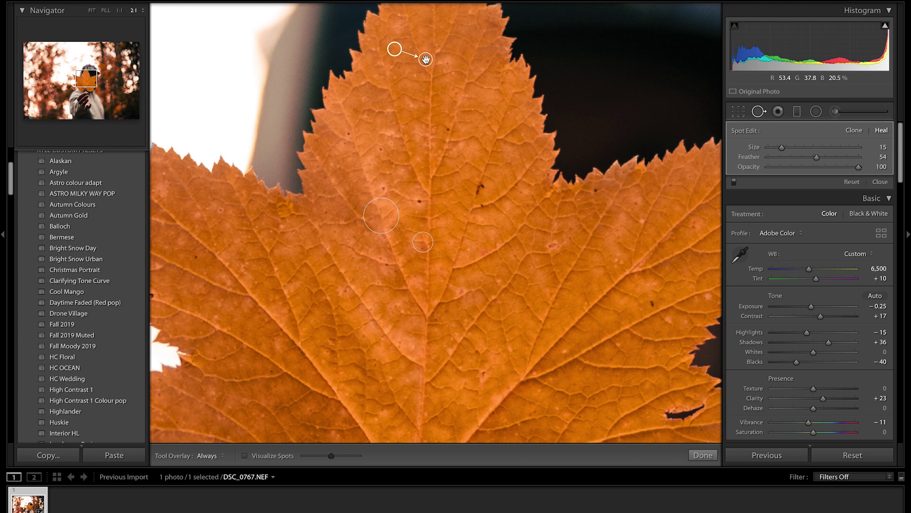
drag(394, 49, 413, 42)
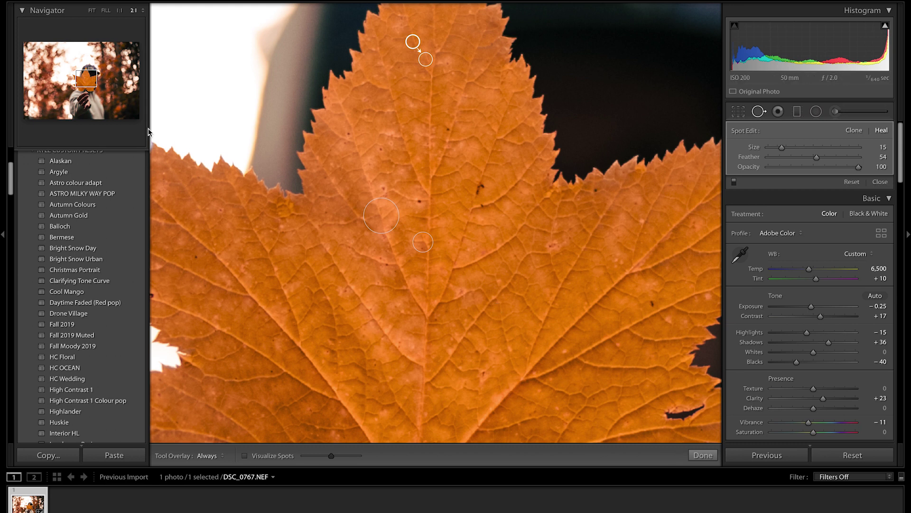
drag(91, 84, 87, 89)
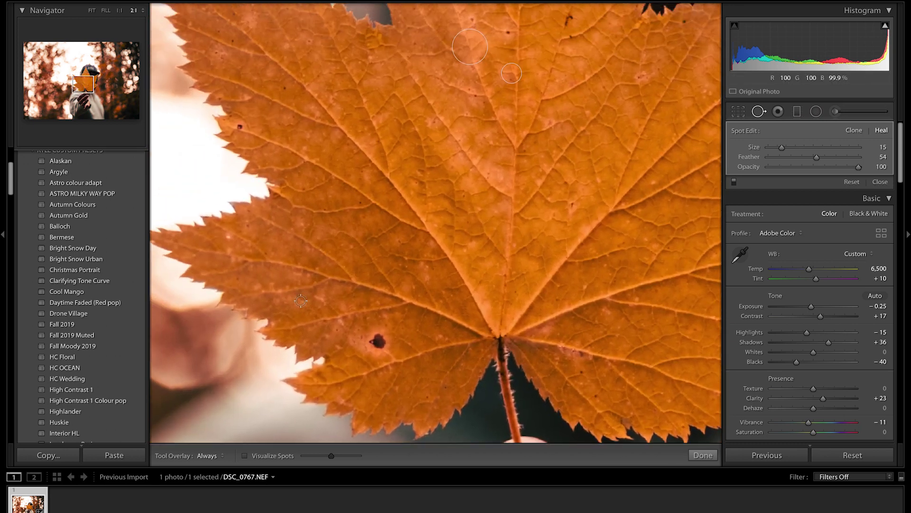
Heal the dark blemish near the stem and refine its source patch
click(380, 341)
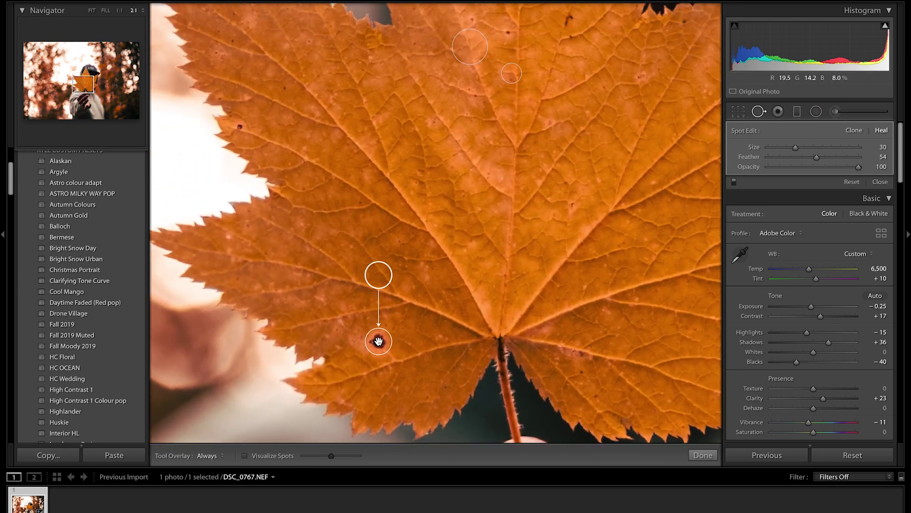
mouse_move(379, 270)
mouse_down()
mouse_move(344, 334)
mouse_move(350, 318)
mouse_move(418, 339)
mouse_move(404, 329)
mouse_move(341, 332)
mouse_up()
click(702, 455)
key(q)
click(388, 357)
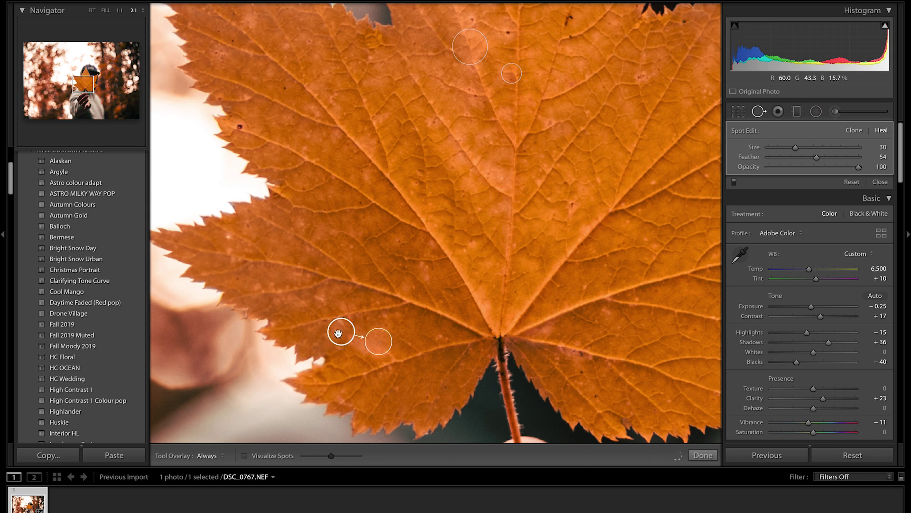
Heal small specks on the left lobe, near the leaf top, and across mid-leaf
click(239, 128)
click(285, 87)
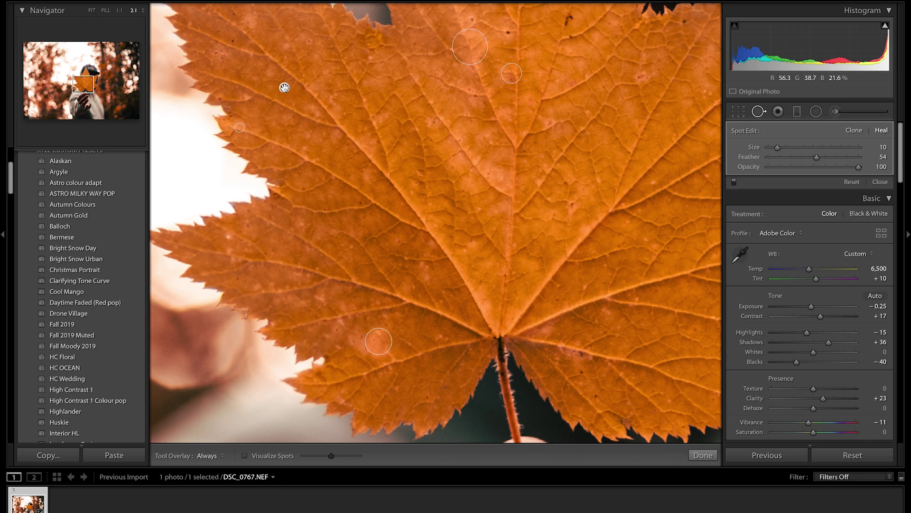
click(221, 35)
drag(85, 87, 85, 79)
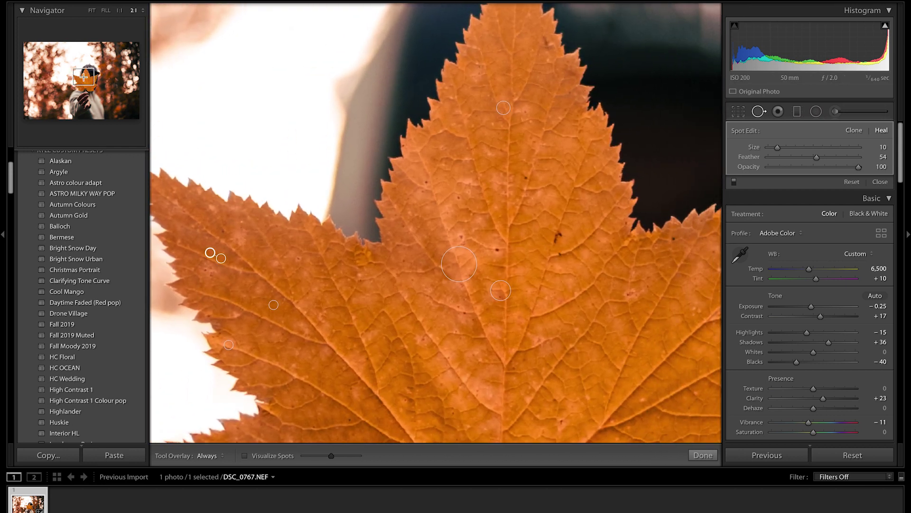
click(497, 248)
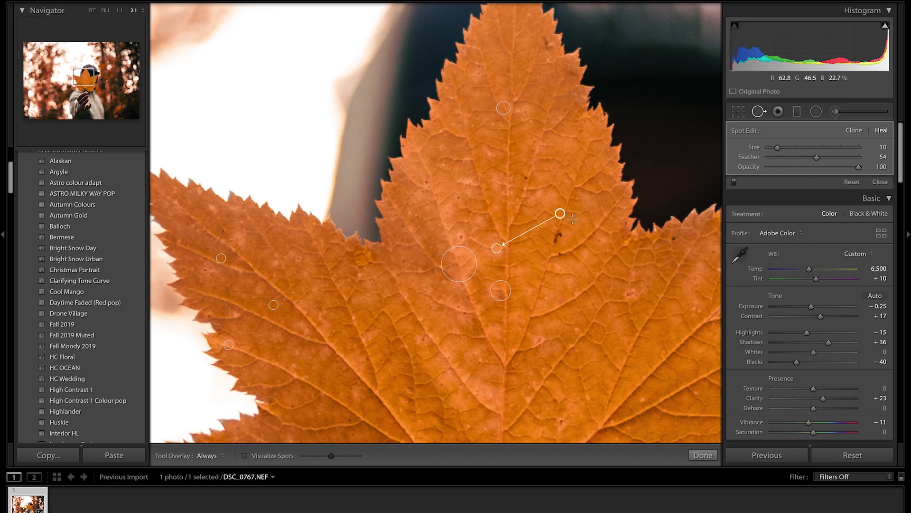
click(560, 236)
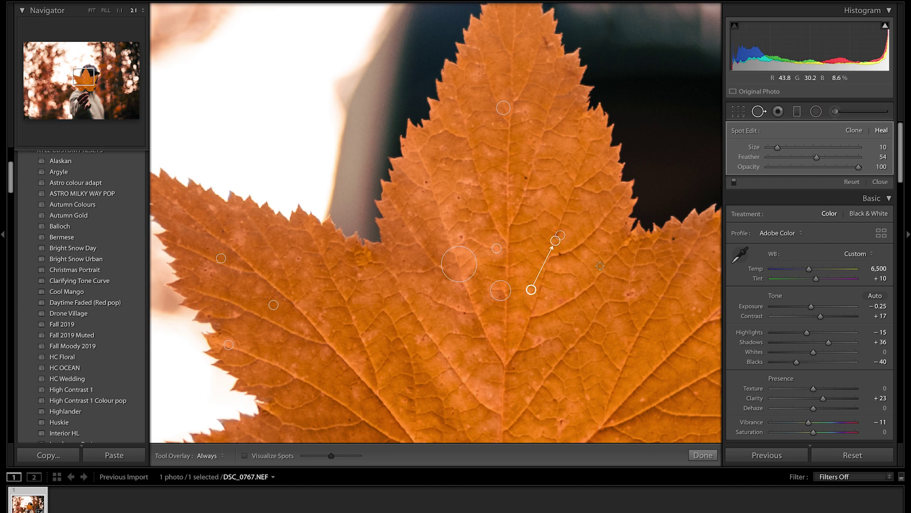
Heal specks near the leaf notch, lower right and lower leaf, sourcing from clean texture
drag(576, 244, 390, 287)
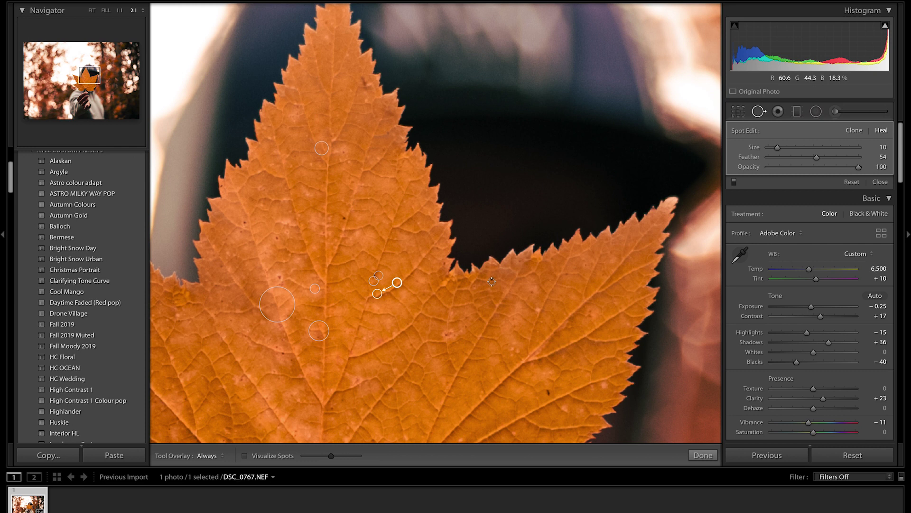
click(478, 293)
click(548, 391)
scroll(439, 293, down, 6)
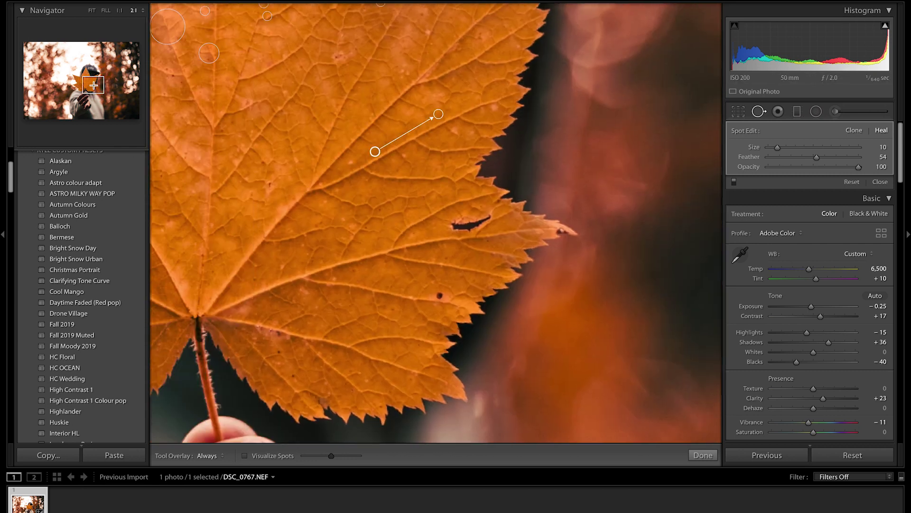
scroll(439, 293, up, 2)
click(439, 294)
drag(417, 230, 398, 280)
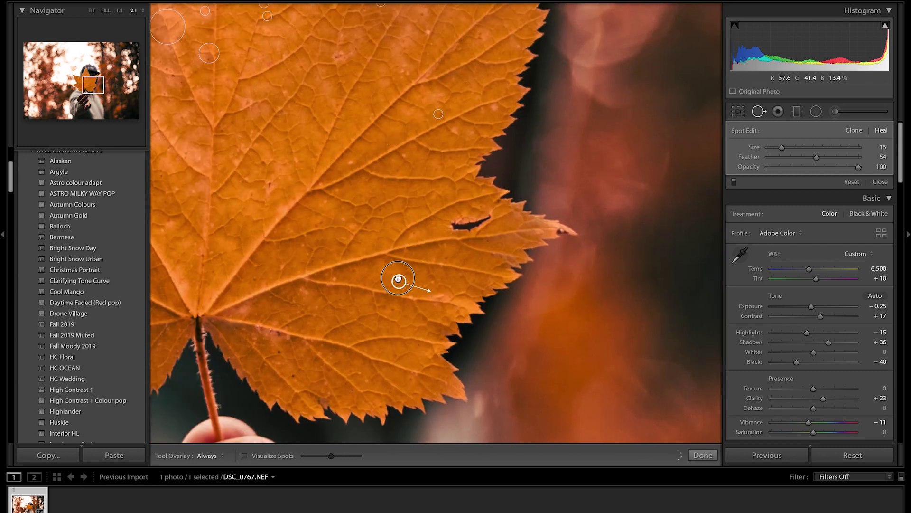
scroll(279, 346, down, 2)
click(278, 333)
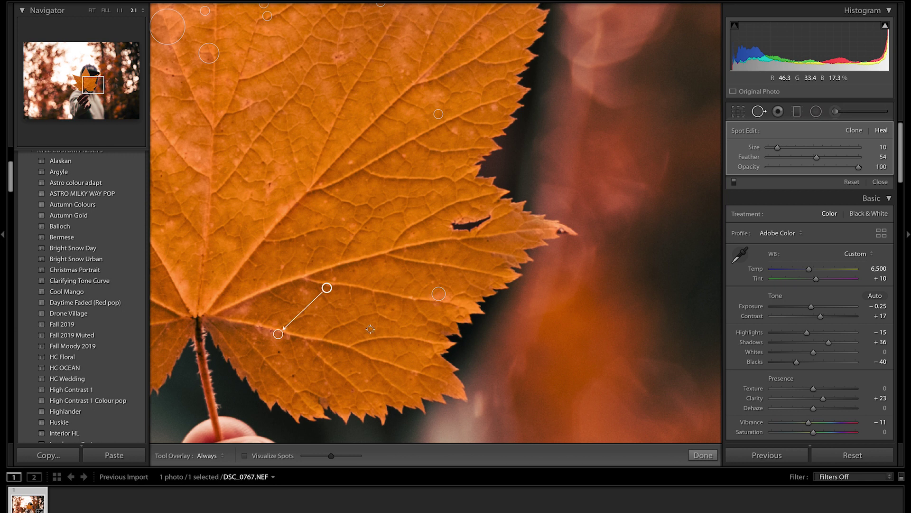
Cover the tear near the leaf's right tip with two heals sourced from smoother leaf
scroll(456, 225, up, 8)
click(457, 225)
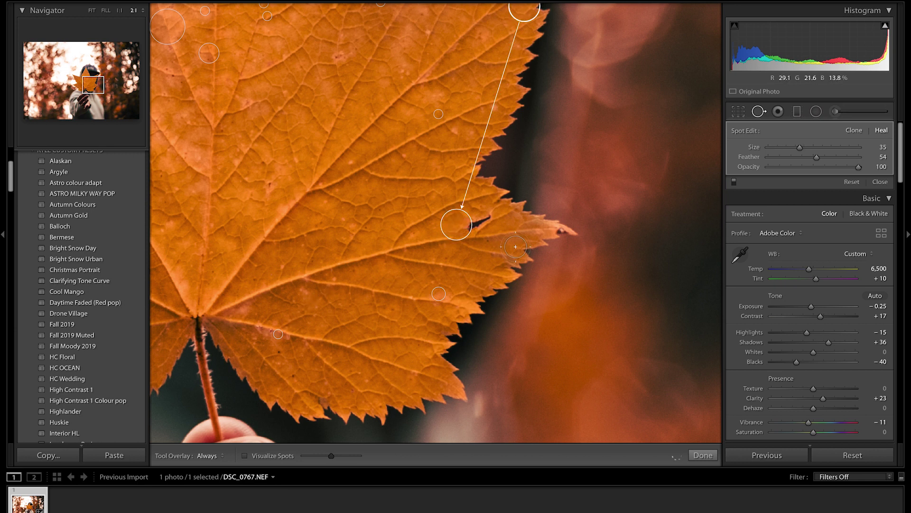
click(481, 222)
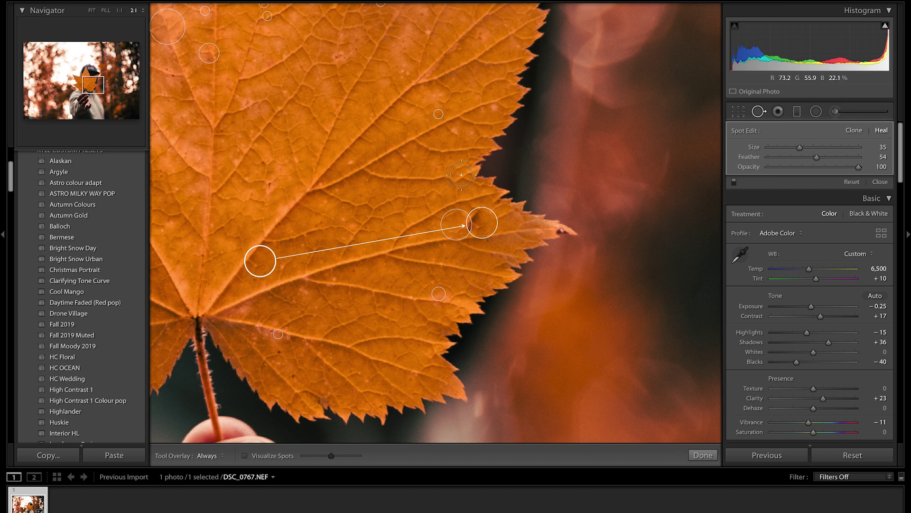
click(457, 222)
mouse_move(457, 222)
mouse_down()
mouse_move(436, 200)
mouse_move(408, 211)
mouse_move(413, 203)
mouse_up()
click(480, 218)
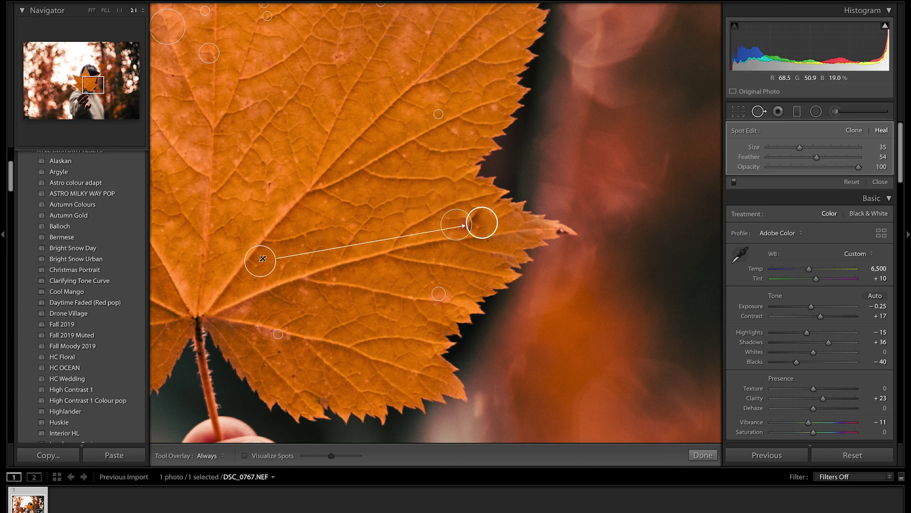
mouse_move(261, 258)
mouse_down()
mouse_move(433, 258)
mouse_move(424, 256)
mouse_move(414, 207)
mouse_move(391, 209)
mouse_up()
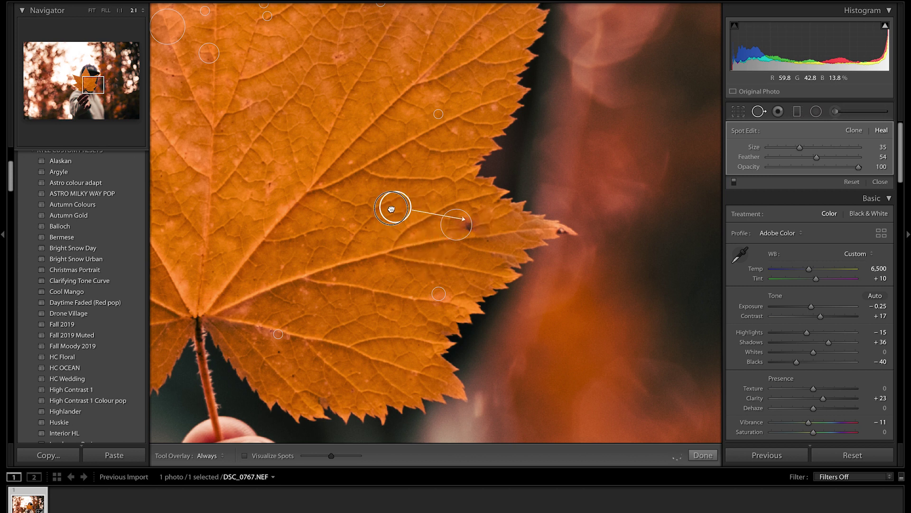
Nudge the blemish heal to cover it fully, close Spot Removal, and fit the whole photo
click(462, 224)
drag(458, 230, 476, 229)
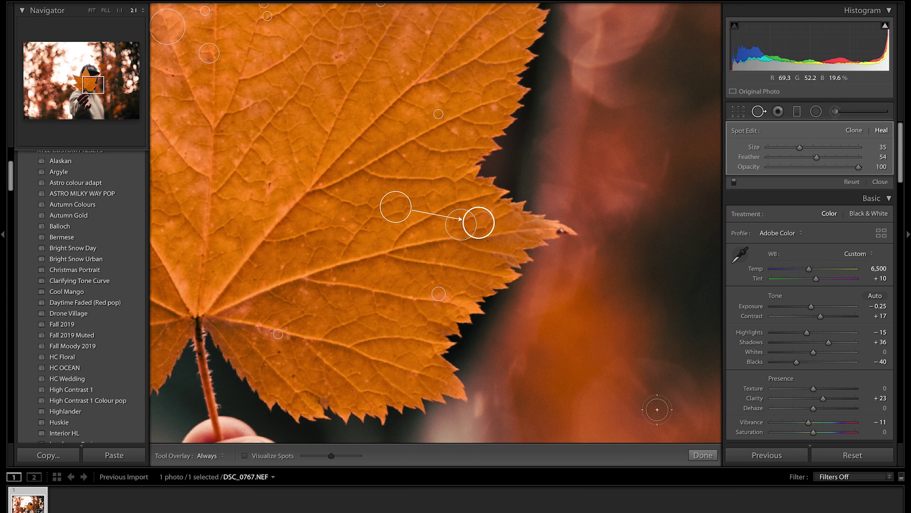
click(703, 455)
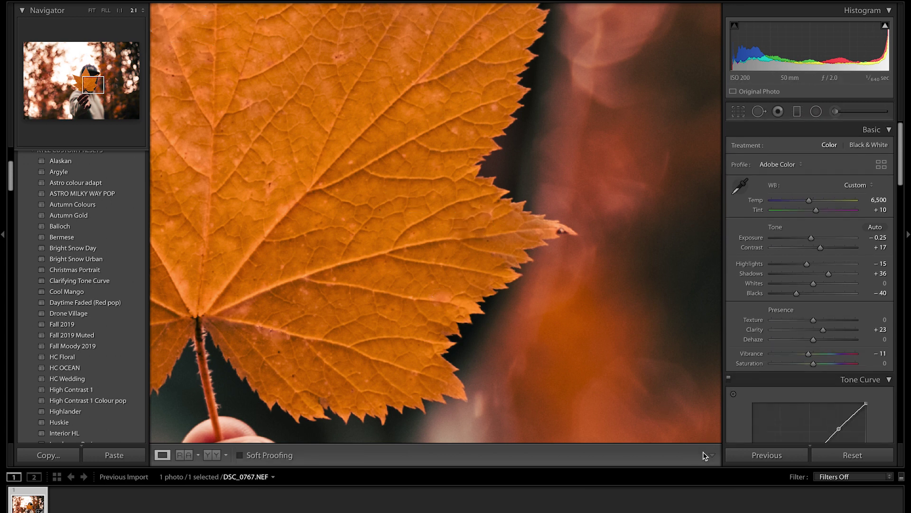
click(472, 231)
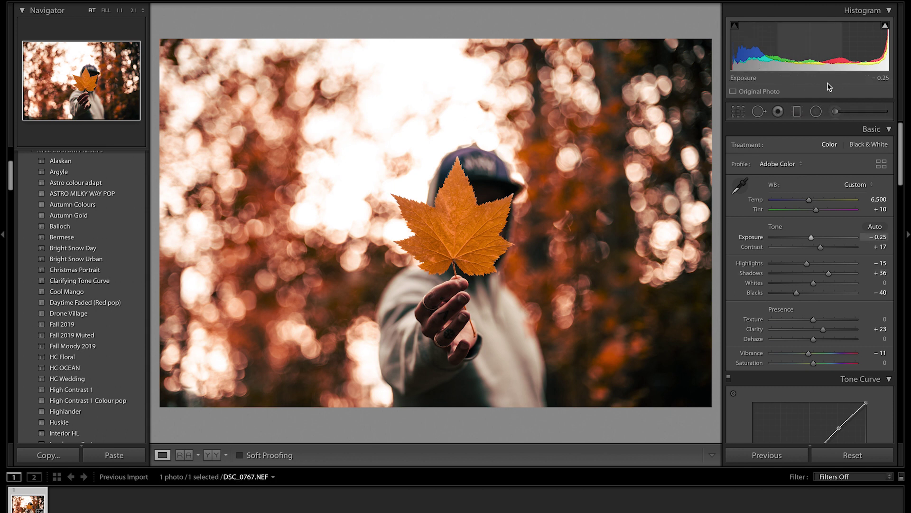
Draw a radial filter over the leaf, centre it, and leave Invert enabled
click(816, 111)
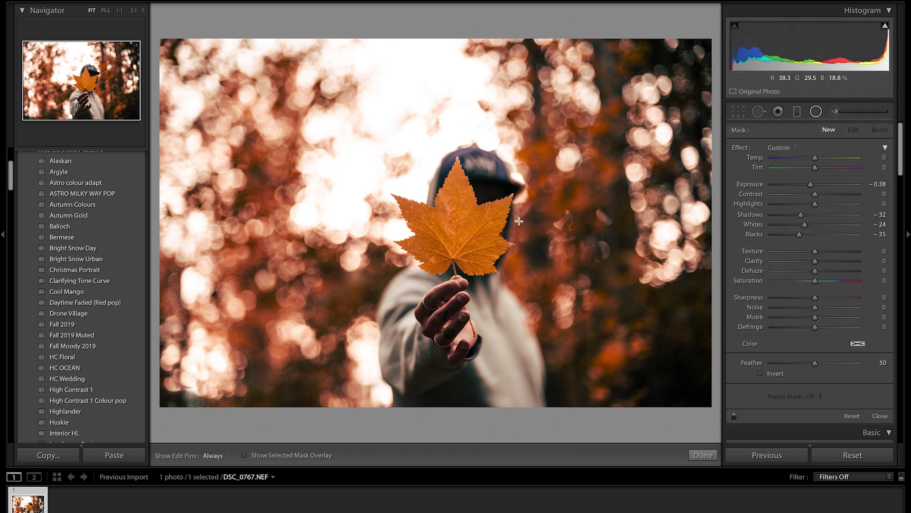
drag(414, 177, 520, 280)
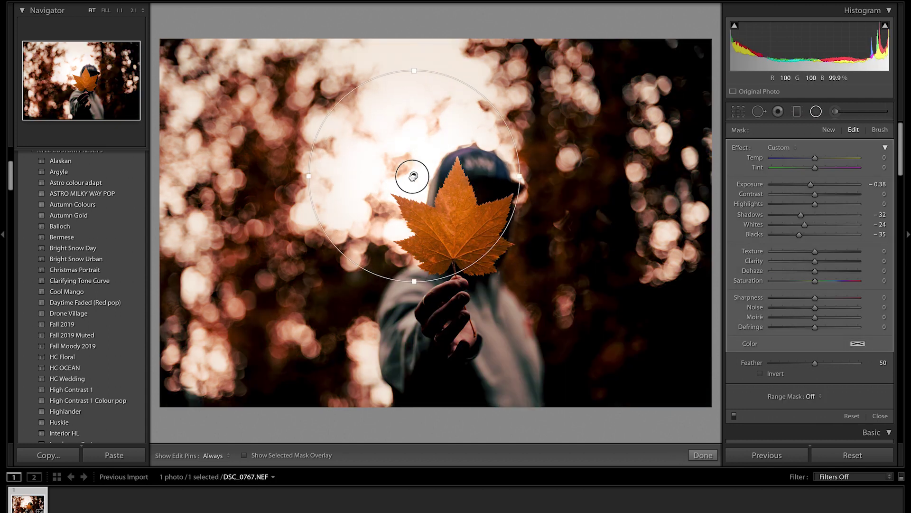
drag(410, 174, 451, 223)
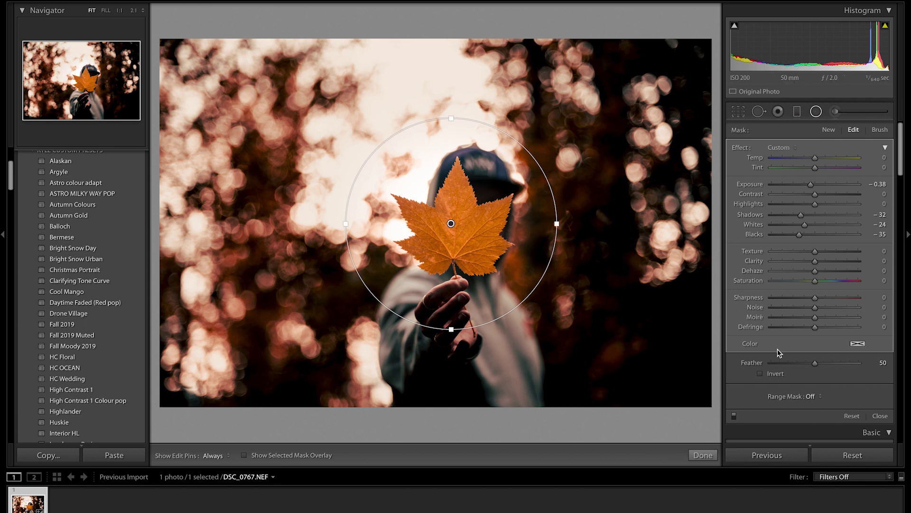
click(760, 373)
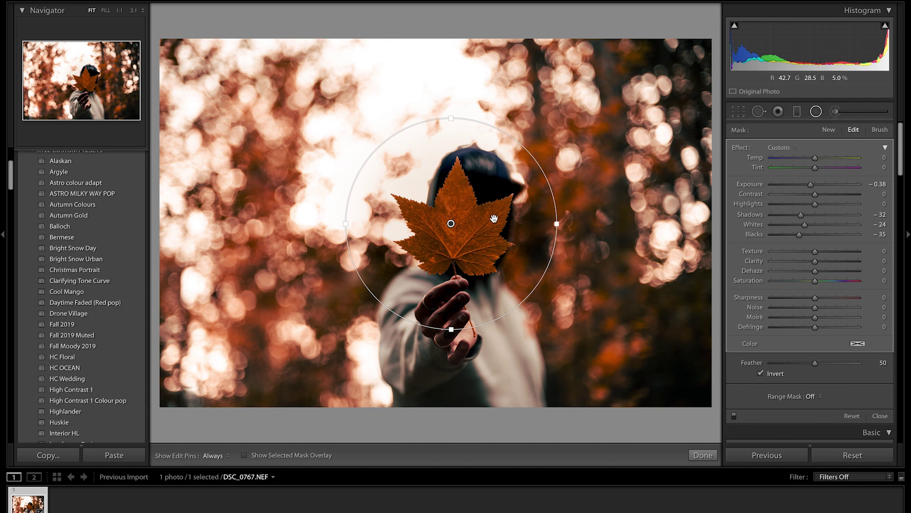
click(761, 373)
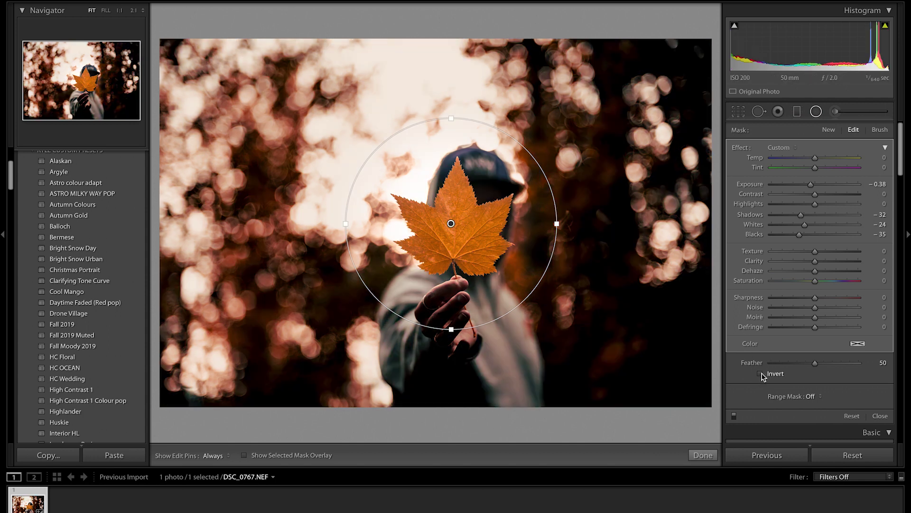
click(761, 374)
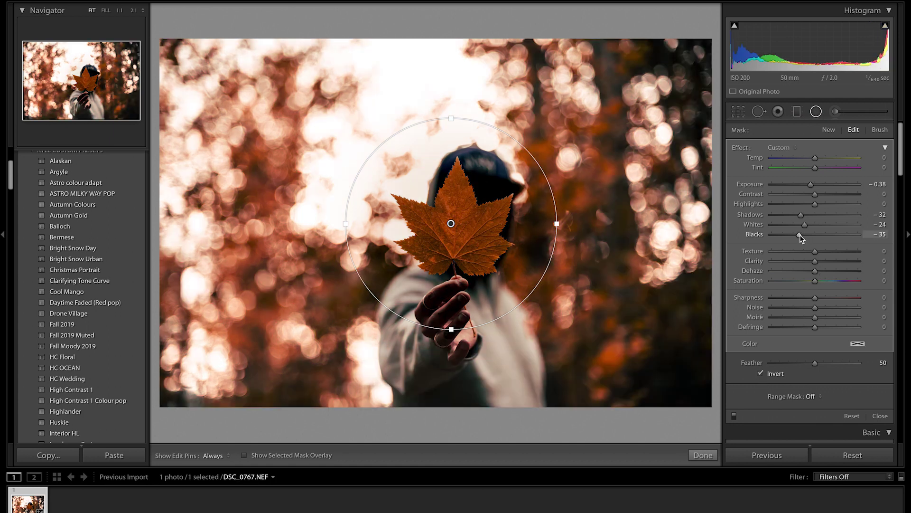
Reset the radial filter's Blacks, Whites, Shadows and Exposure to 0
double_click(800, 235)
double_click(805, 225)
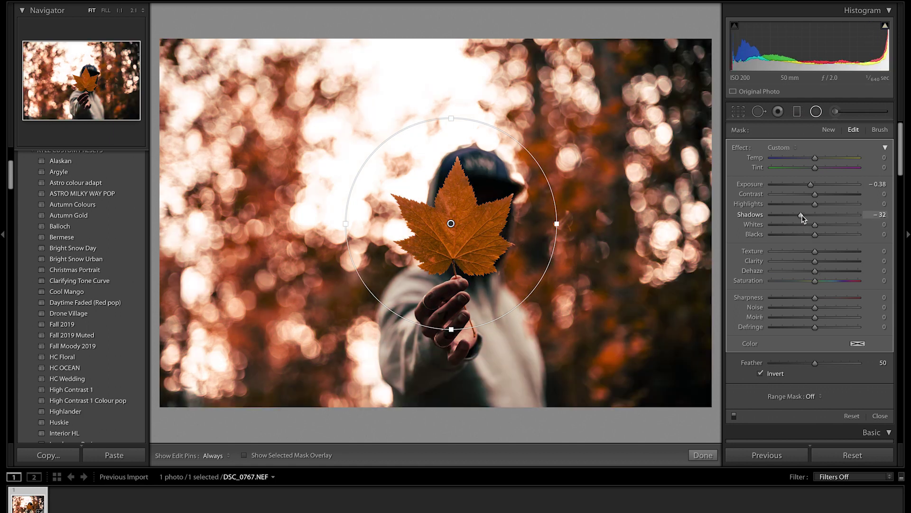
double_click(800, 214)
double_click(810, 186)
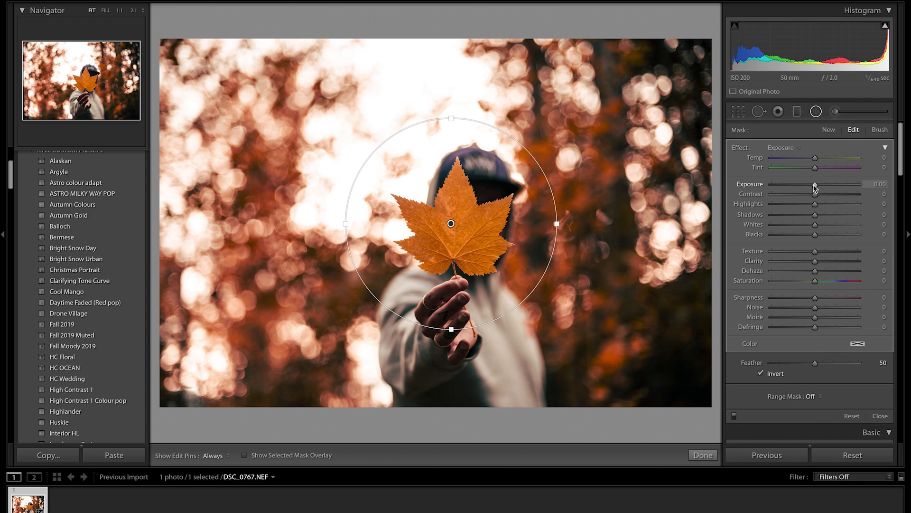
Set the filter to Exposure 0.18, Shadows 9 and Feather 53, then apply it
drag(815, 186, 820, 216)
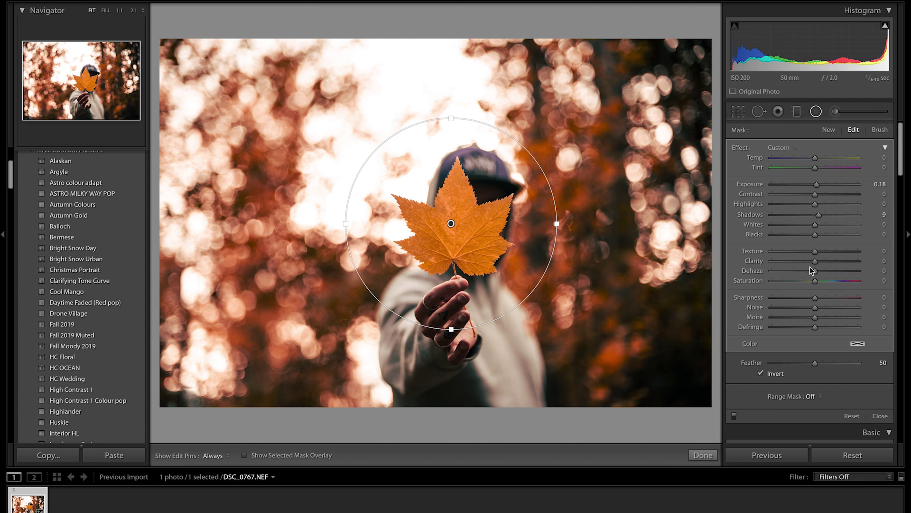
drag(814, 261, 823, 270)
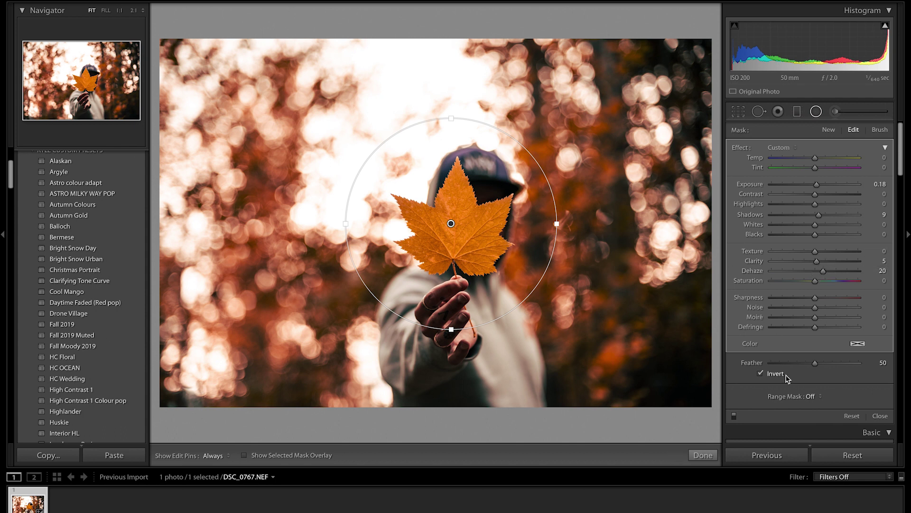
drag(815, 363, 817, 364)
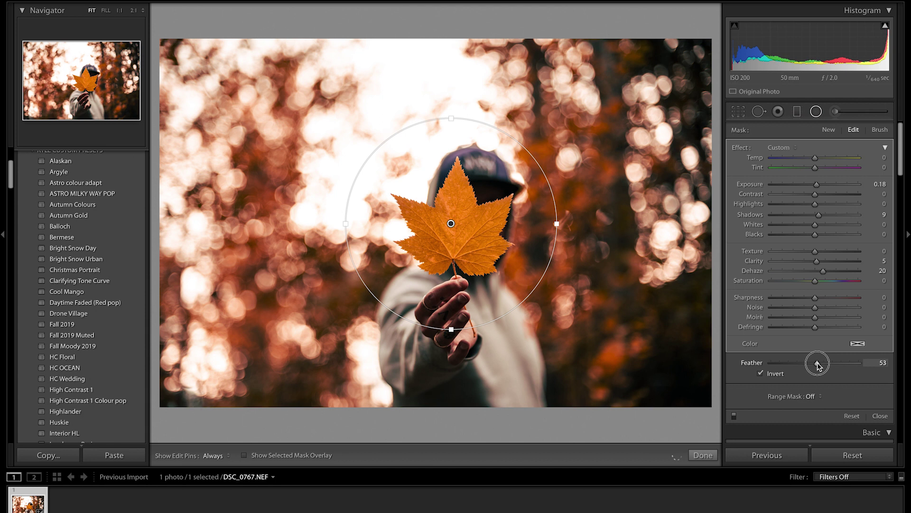
click(702, 453)
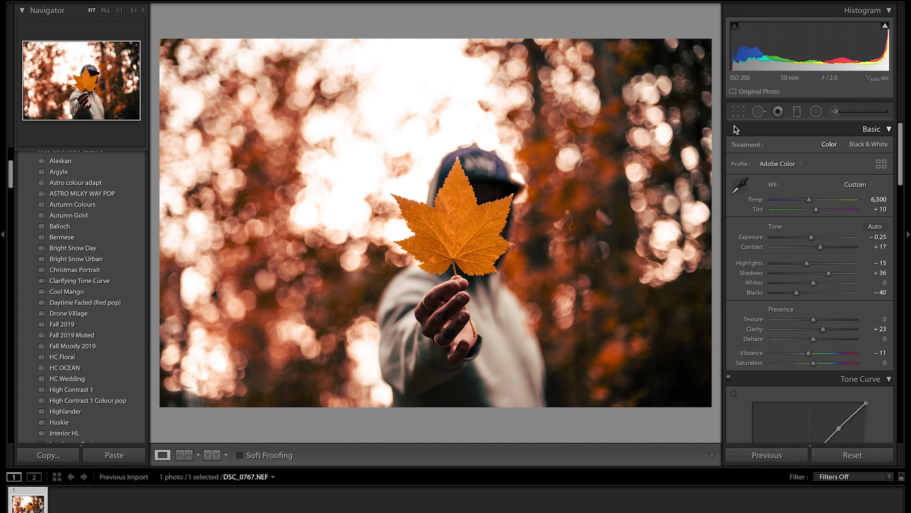
key(backslash)
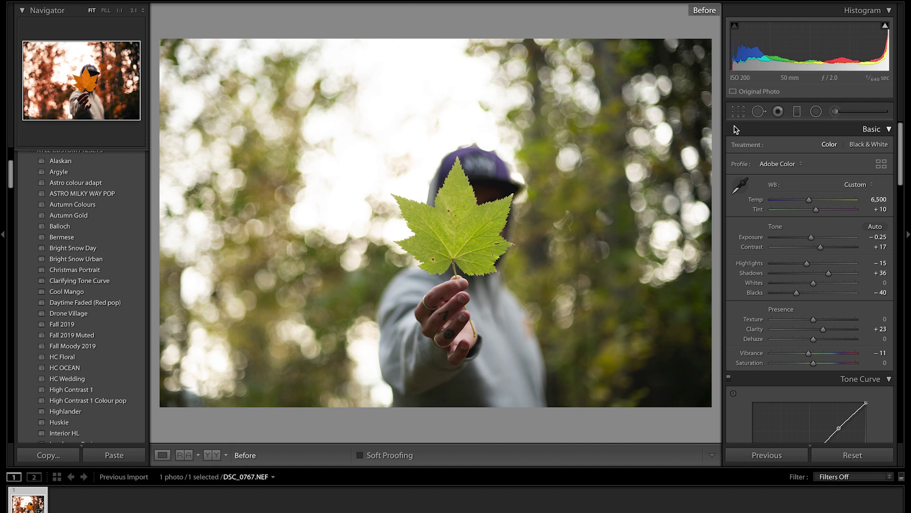
key(backslash)
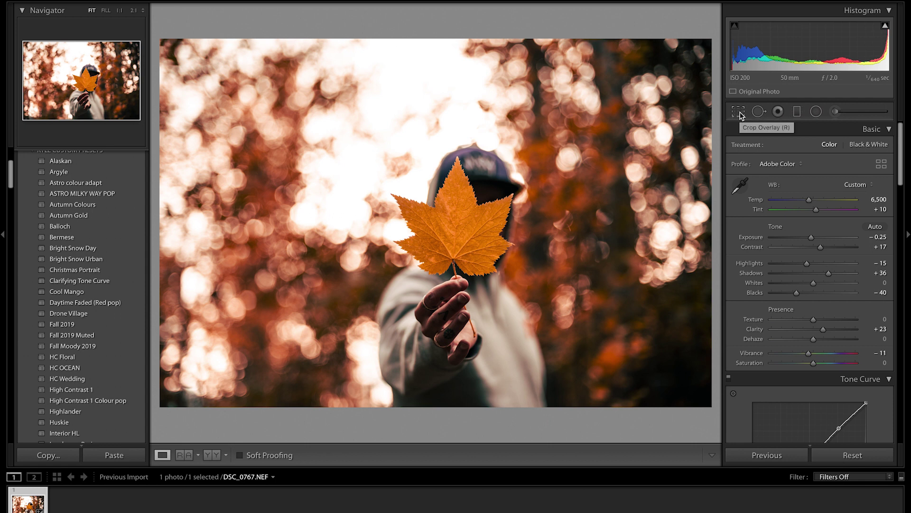
Crop to a 4 x 5 / 8 x 10 portrait ratio with the leaf centred, and apply it
click(739, 112)
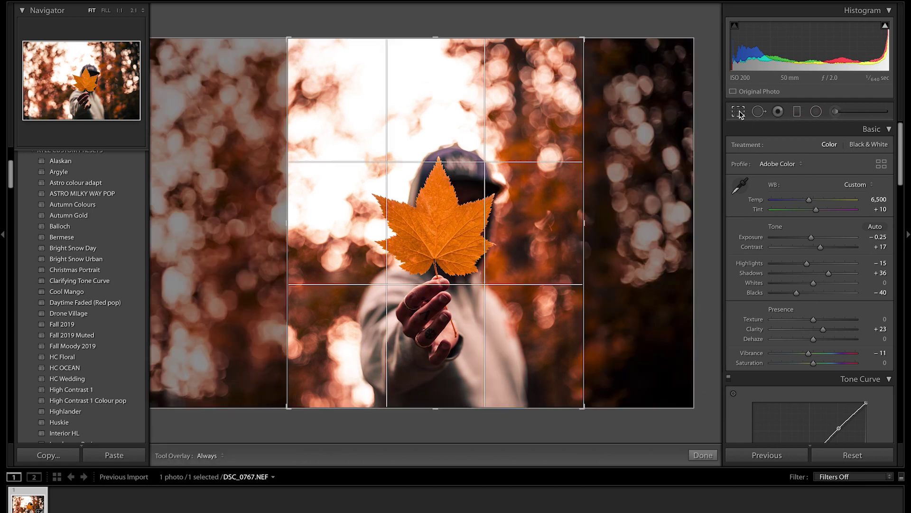
click(738, 111)
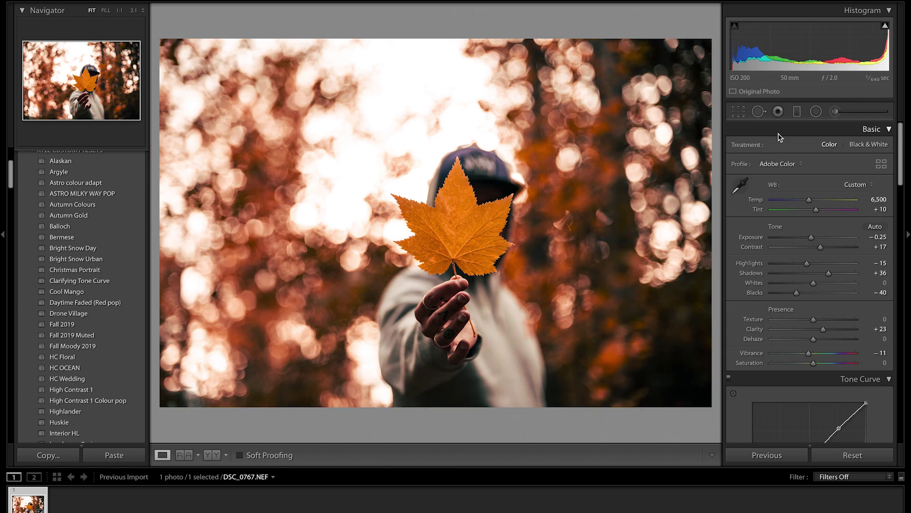
click(739, 112)
click(858, 150)
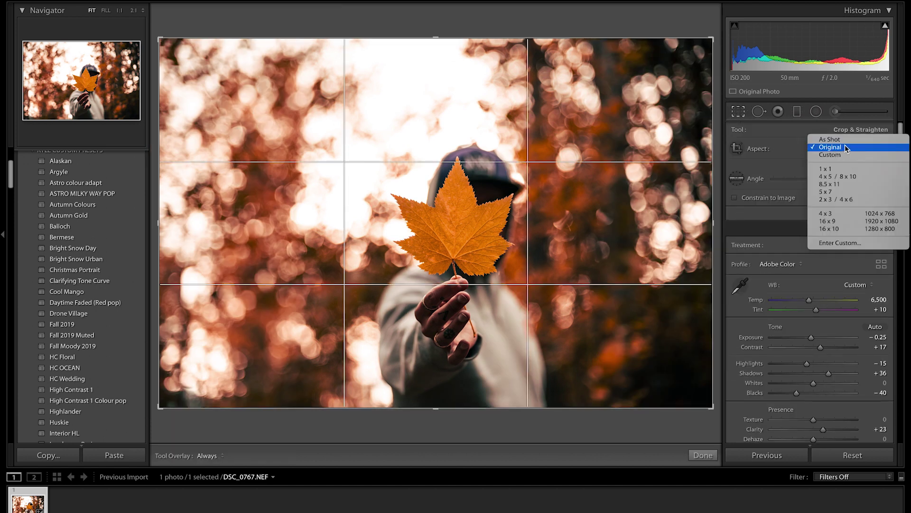
click(837, 177)
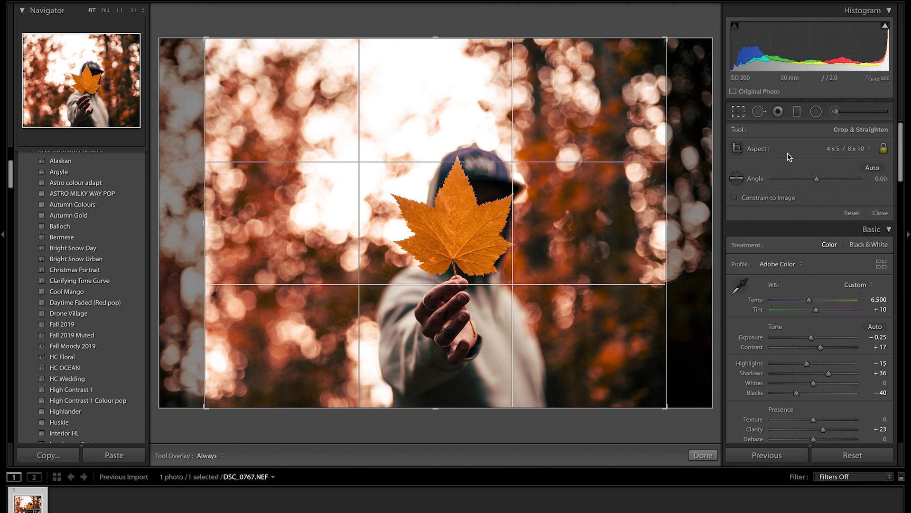
key(x)
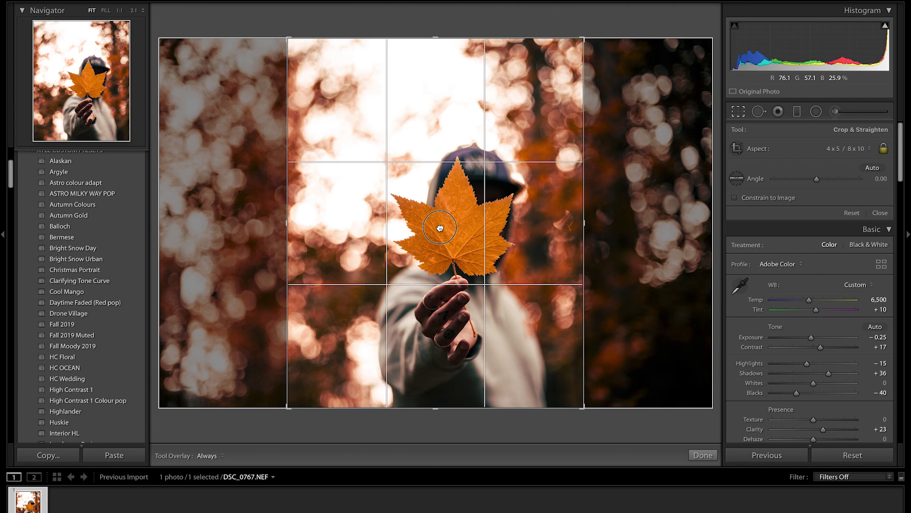
drag(440, 229, 420, 226)
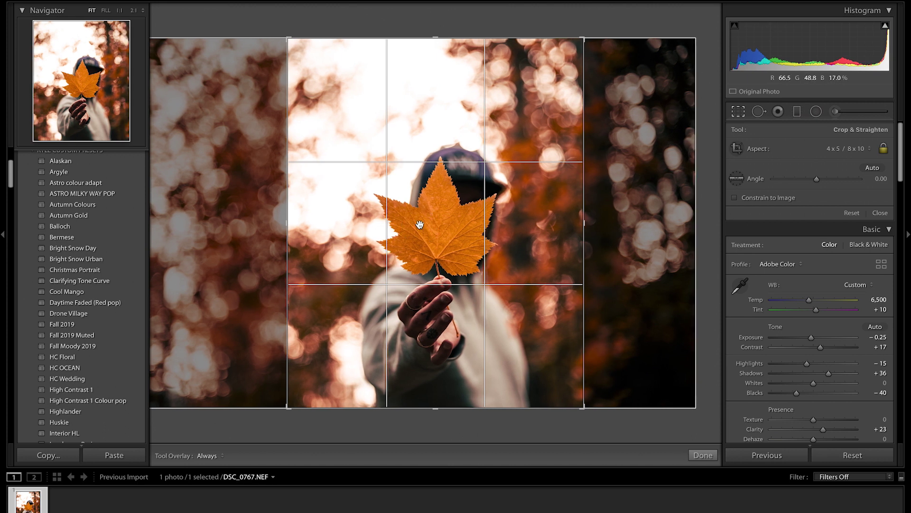
click(706, 458)
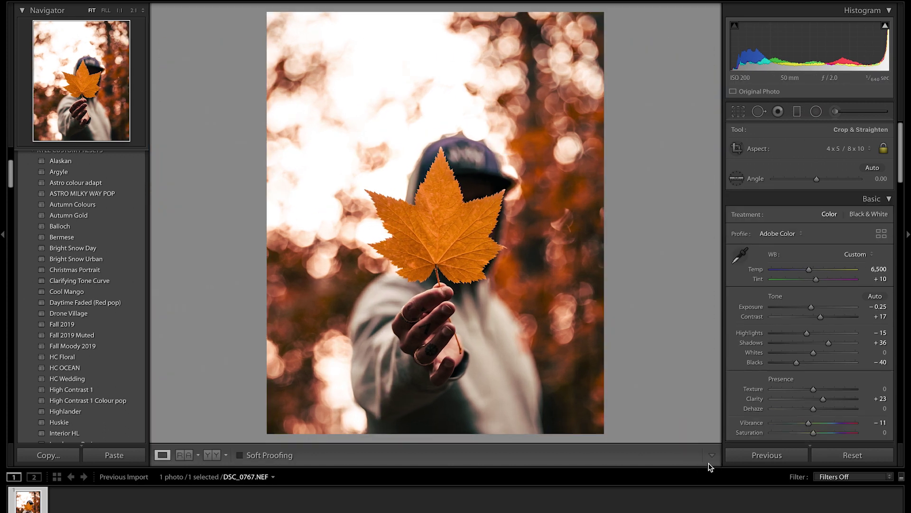